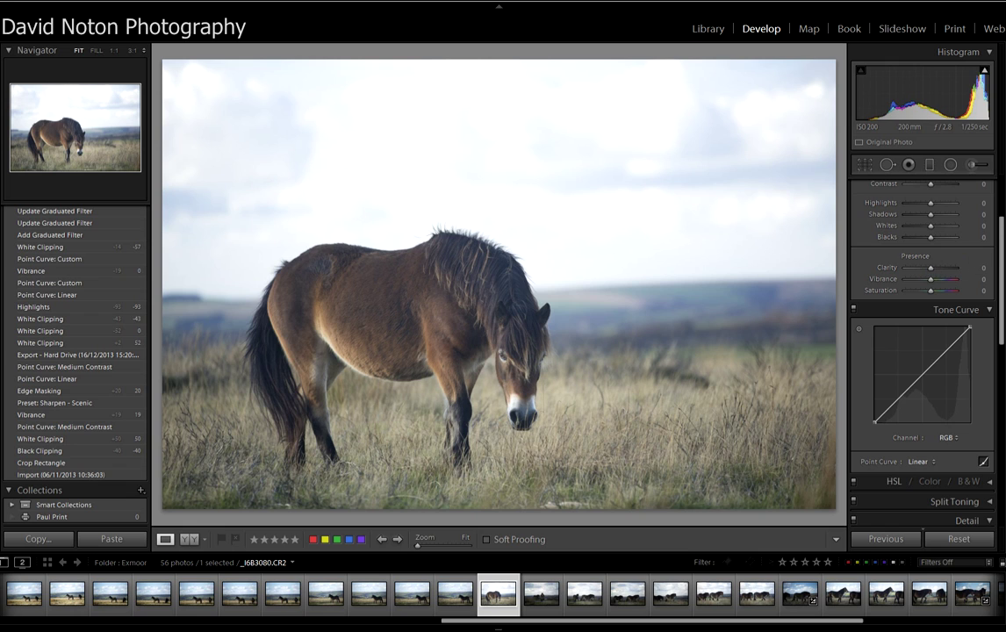
{"action": "left_click_drag", "start_coordinate": [1002, 266], "coordinate": [1002, 261]}
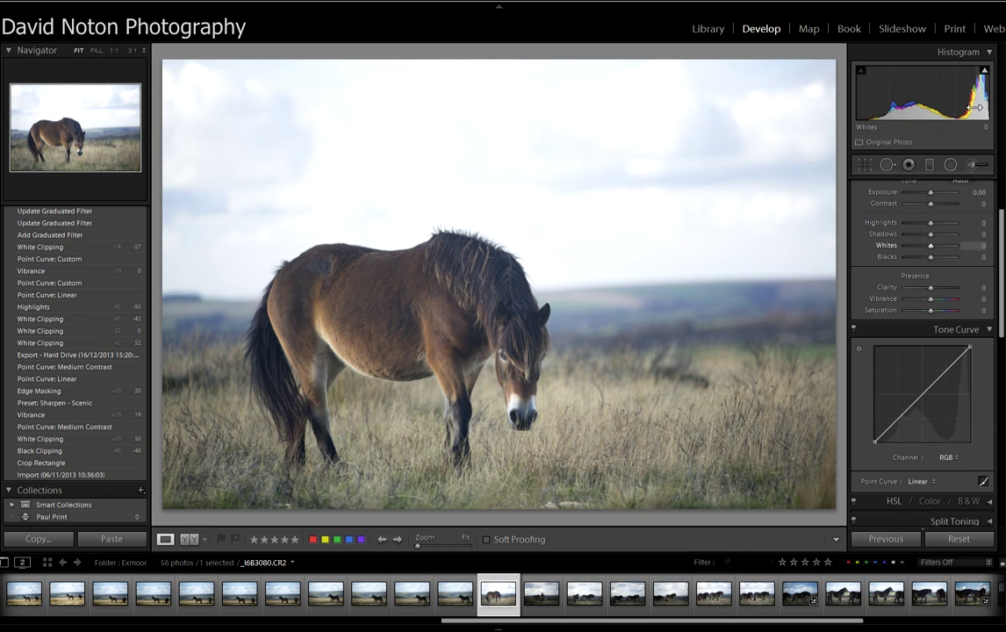
{"action": "mouse_move", "coordinate": [985, 76]}
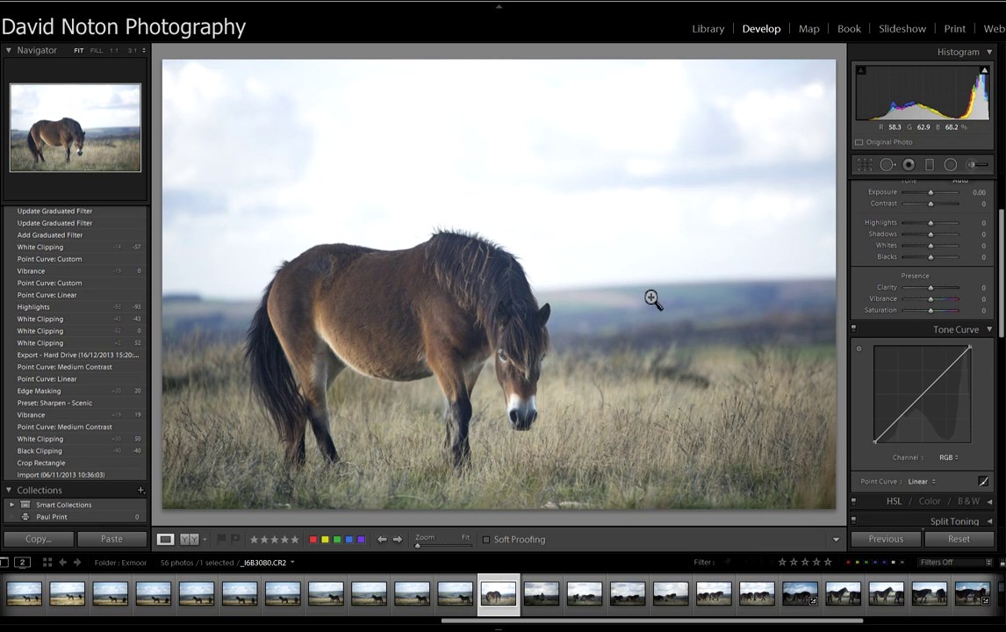
{"action": "left_click", "coordinate": [924, 392]}
{"action": "left_click_drag", "start_coordinate": [924, 392], "coordinate": [939, 403]}
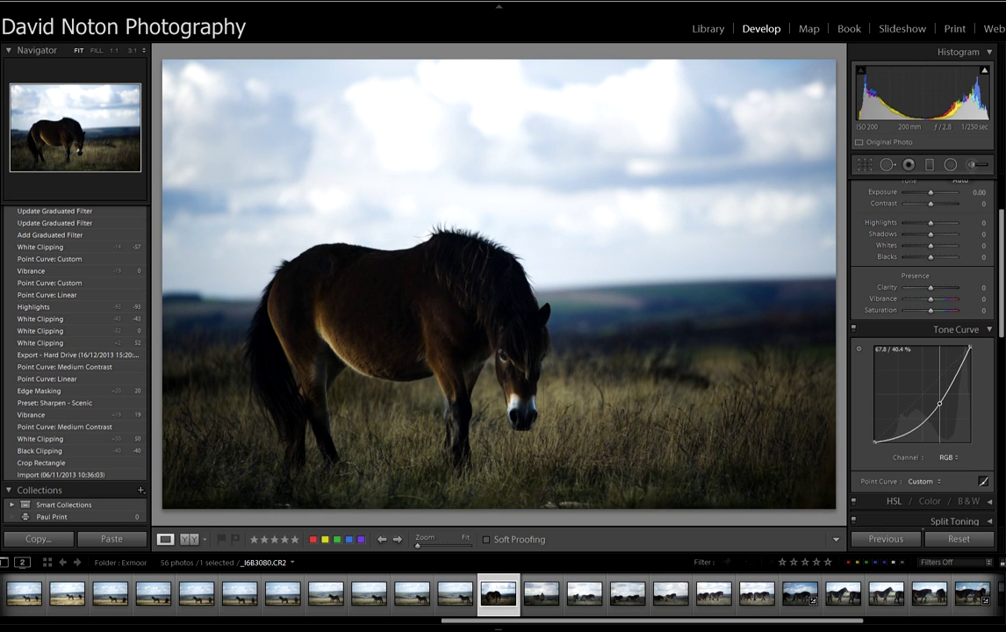
{"action": "left_click", "coordinate": [959, 540]}
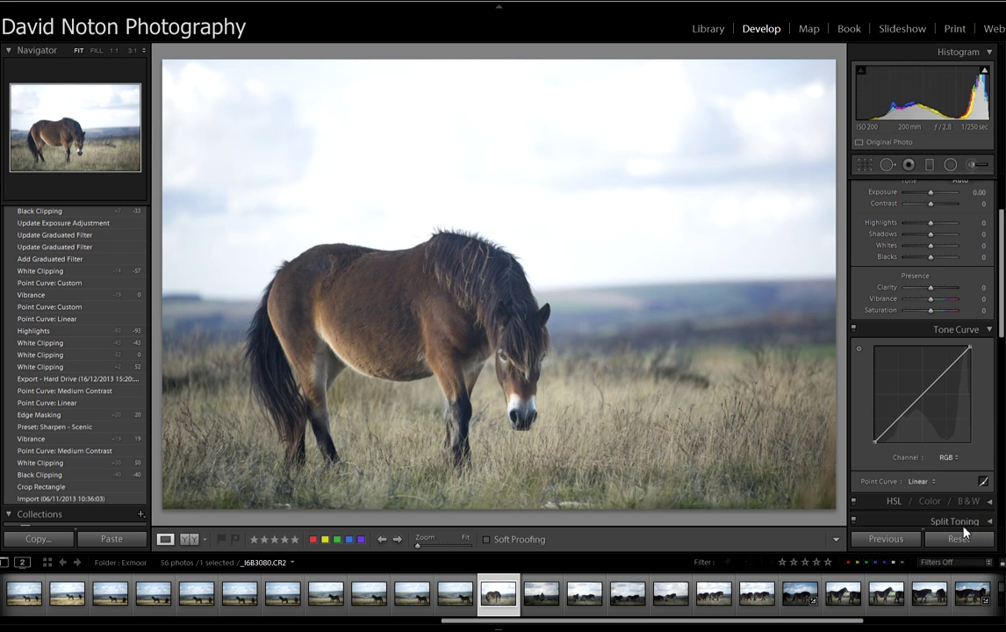
{"action": "left_click", "coordinate": [915, 486]}
Crop the photo slightly tighter at the locked As Shot aspect ratio and shift the horse a little left in the frame.
{"action": "left_click", "coordinate": [866, 167]}
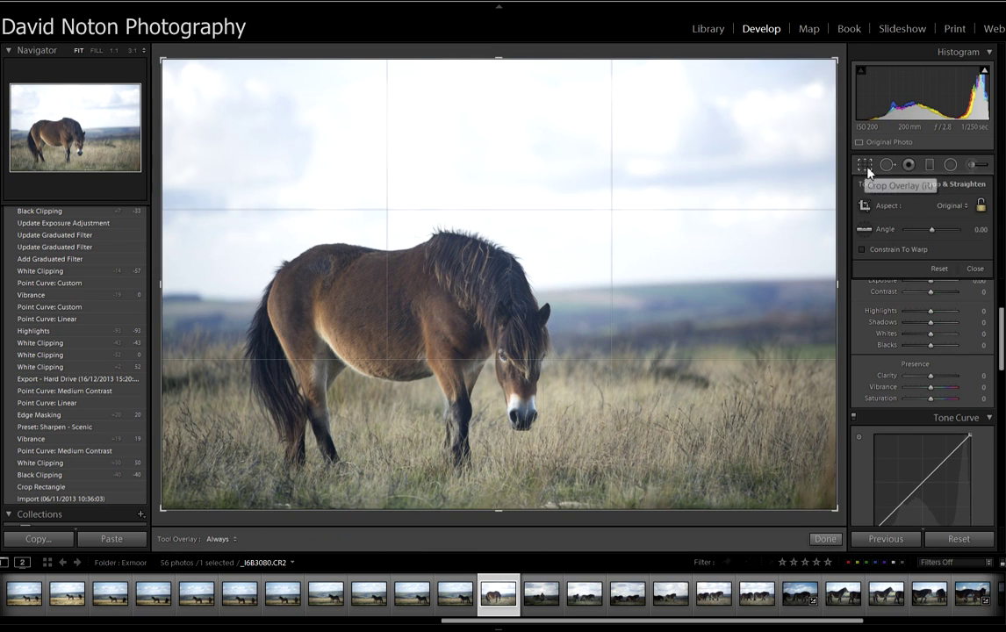
{"action": "left_click", "coordinate": [981, 205]}
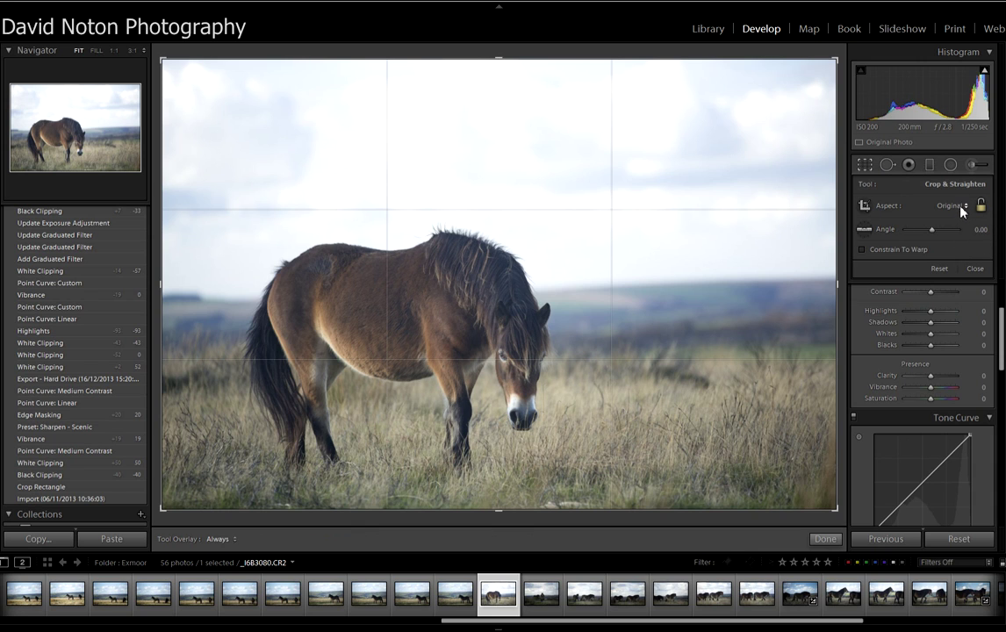
{"action": "left_click", "coordinate": [981, 208]}
{"action": "left_click_drag", "start_coordinate": [844, 515], "coordinate": [838, 510]}
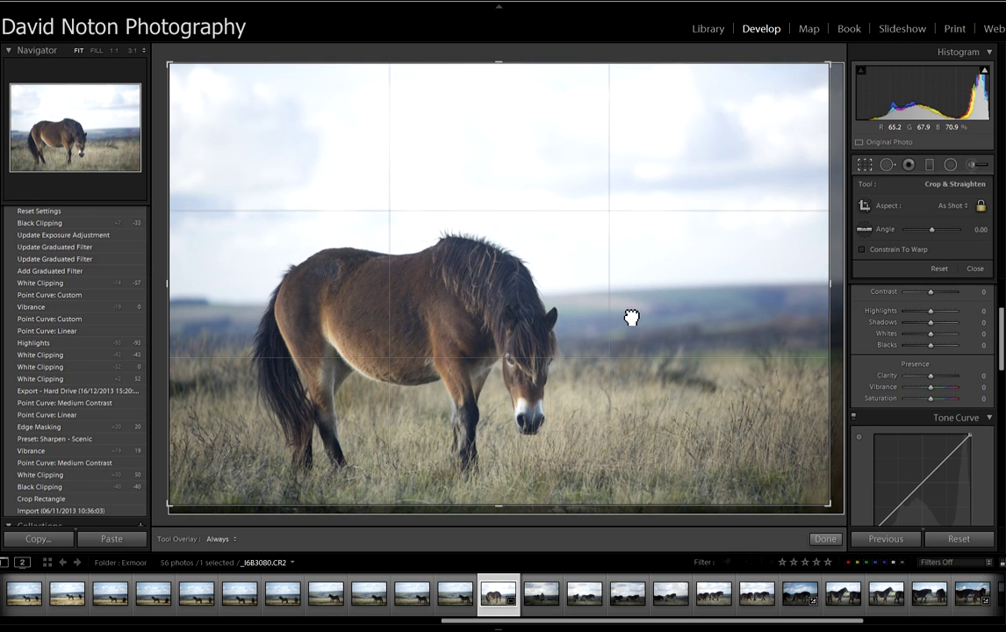
{"action": "left_click_drag", "start_coordinate": [623, 317], "coordinate": [607, 322]}
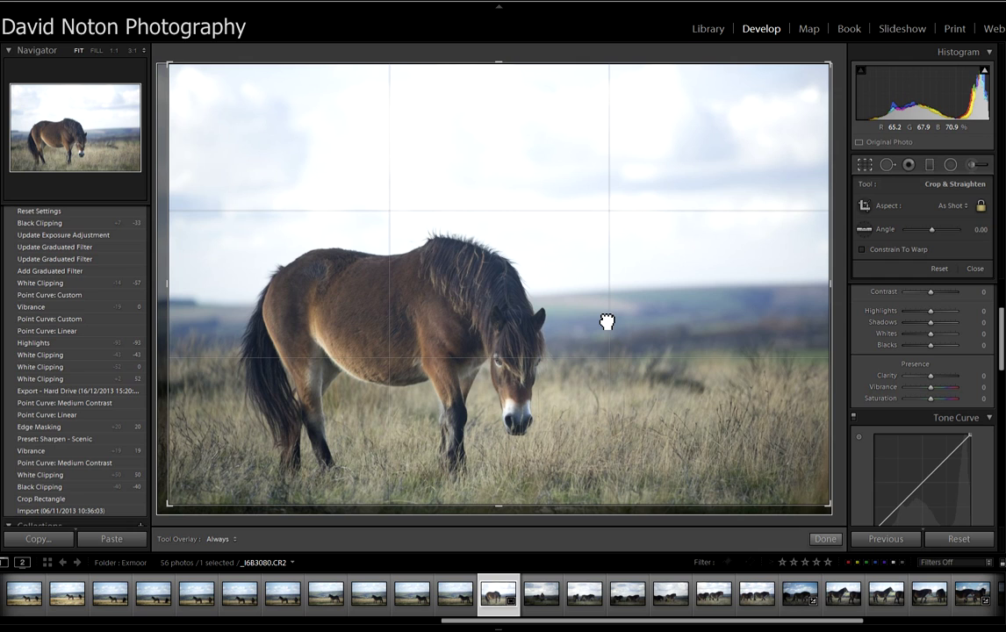
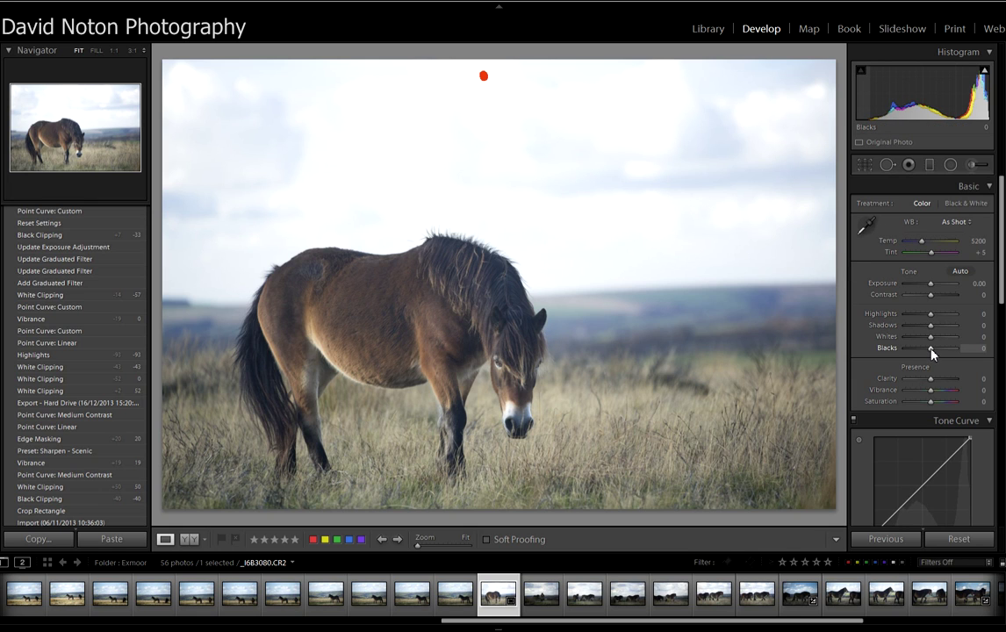
Set Blacks to -36, using the shadow clipping preview to judge the black point.
{"action": "left_click_drag", "start_coordinate": [931, 350], "coordinate": [921, 353]}
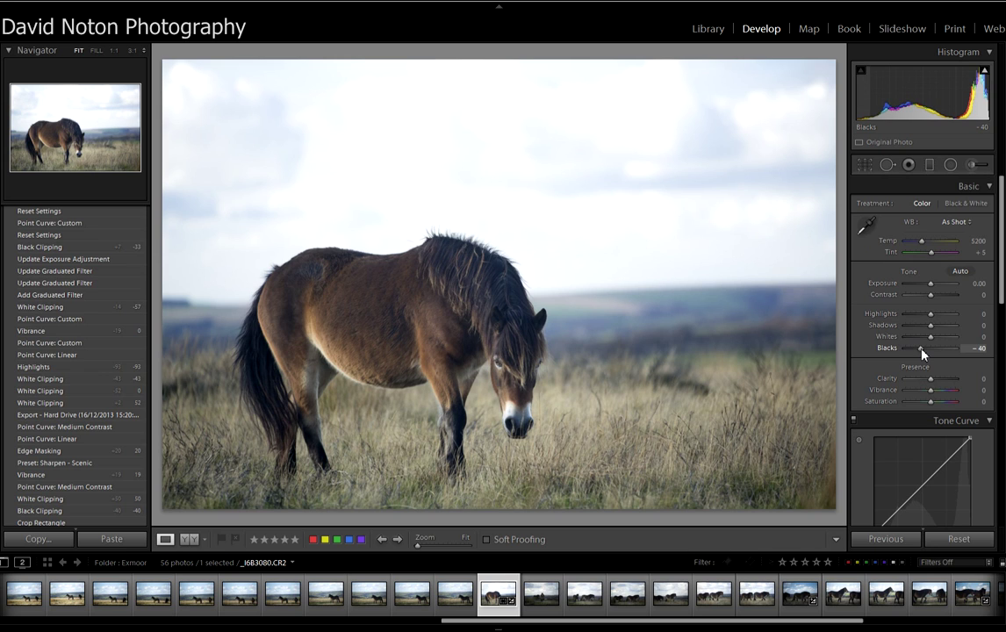
{"action": "left_click_drag", "start_coordinate": [921, 352], "coordinate": [921, 353]}
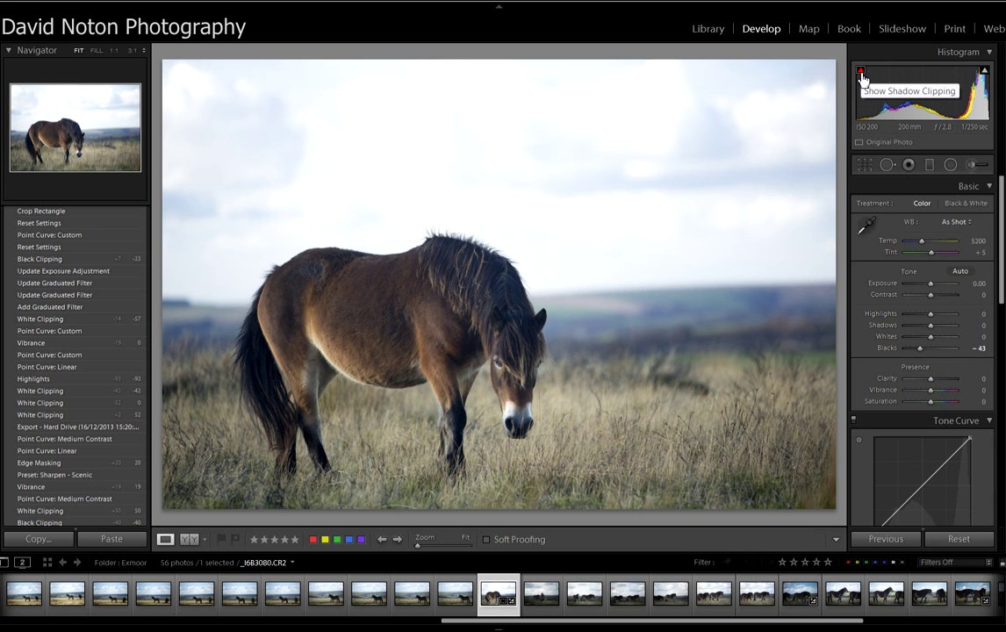
{"action": "left_click_drag", "start_coordinate": [921, 355], "coordinate": [921, 355]}
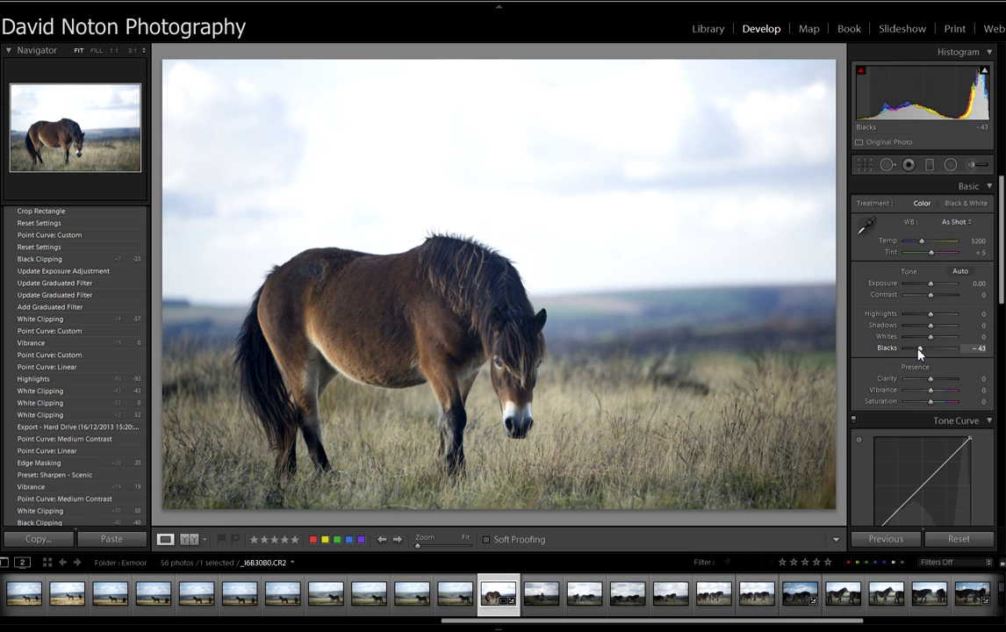
{"action": "key", "text": "alt"}
{"action": "left_click_drag", "start_coordinate": [921, 352], "coordinate": [919, 353]}
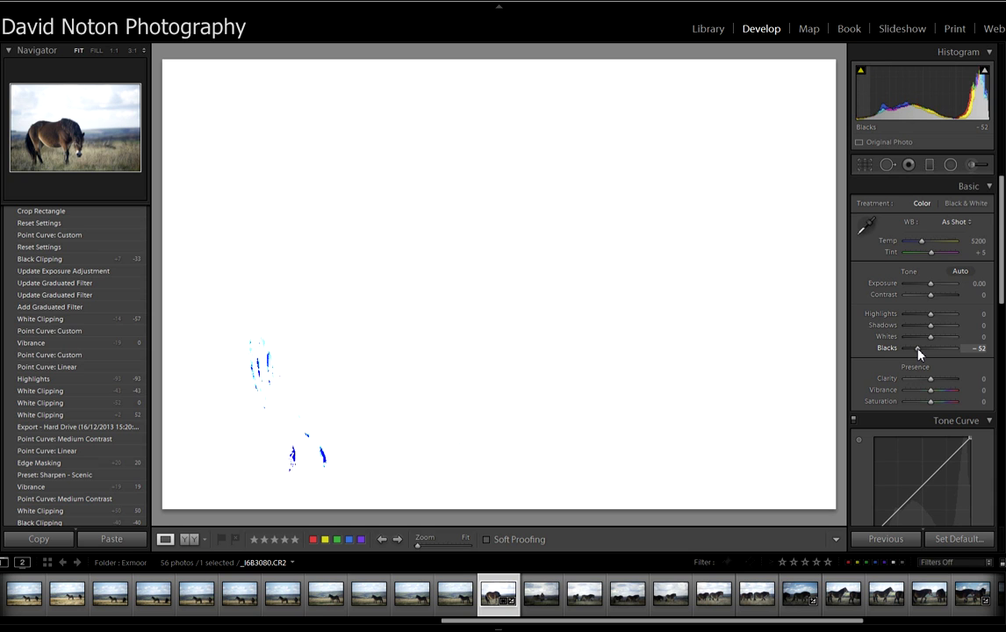
{"action": "left_click_drag", "start_coordinate": [919, 353], "coordinate": [921, 355]}
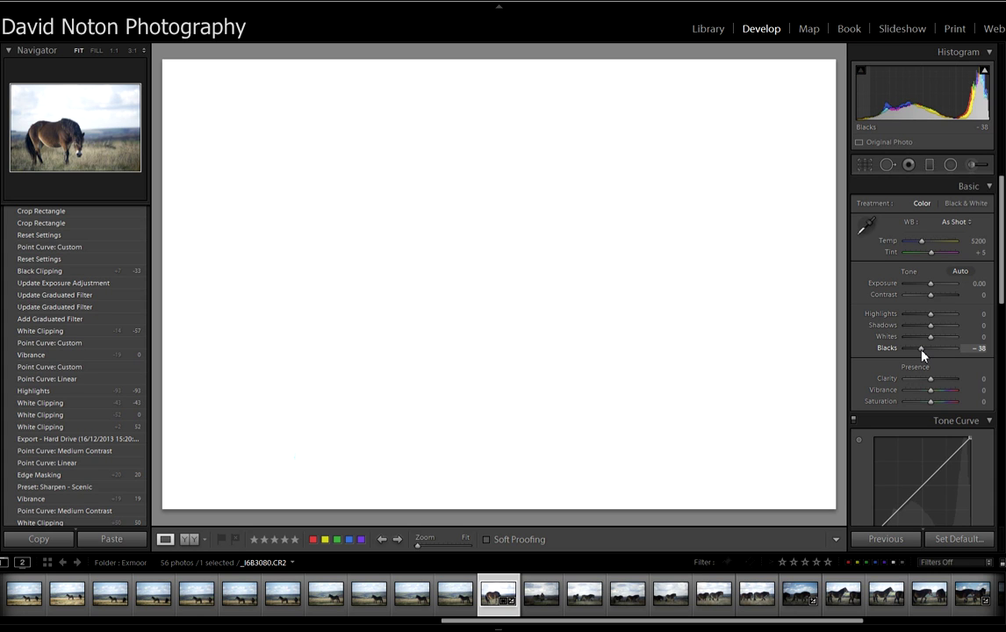
{"action": "left_click_drag", "start_coordinate": [922, 355], "coordinate": [923, 356]}
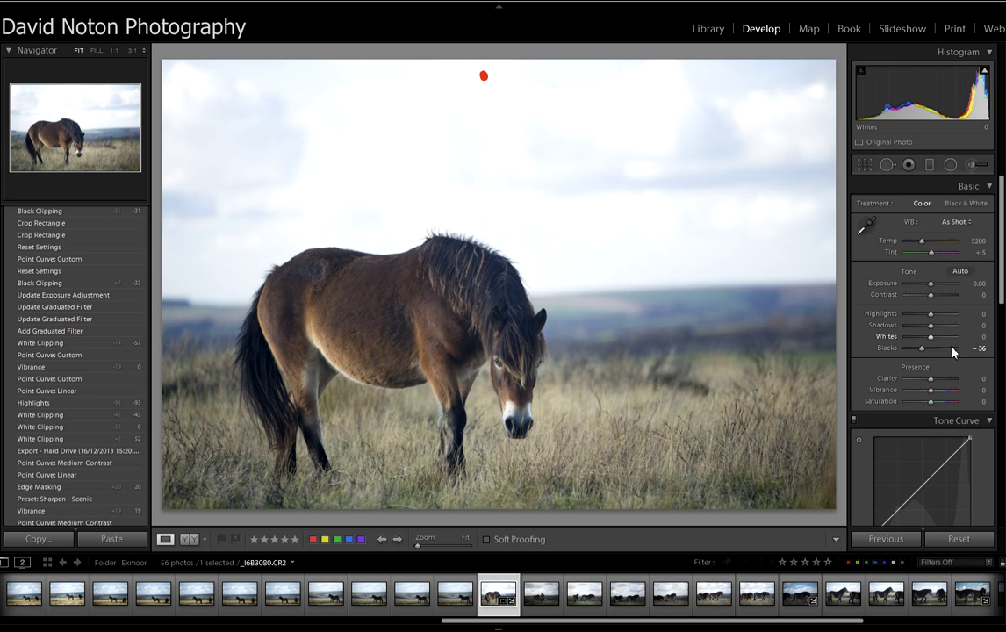
Set Whites to +43 using the highlight clipping preview, and compare the photo before and after.
{"action": "left_click_drag", "start_coordinate": [933, 341], "coordinate": [931, 342]}
{"action": "left_click", "coordinate": [931, 341], "text": "alt"}
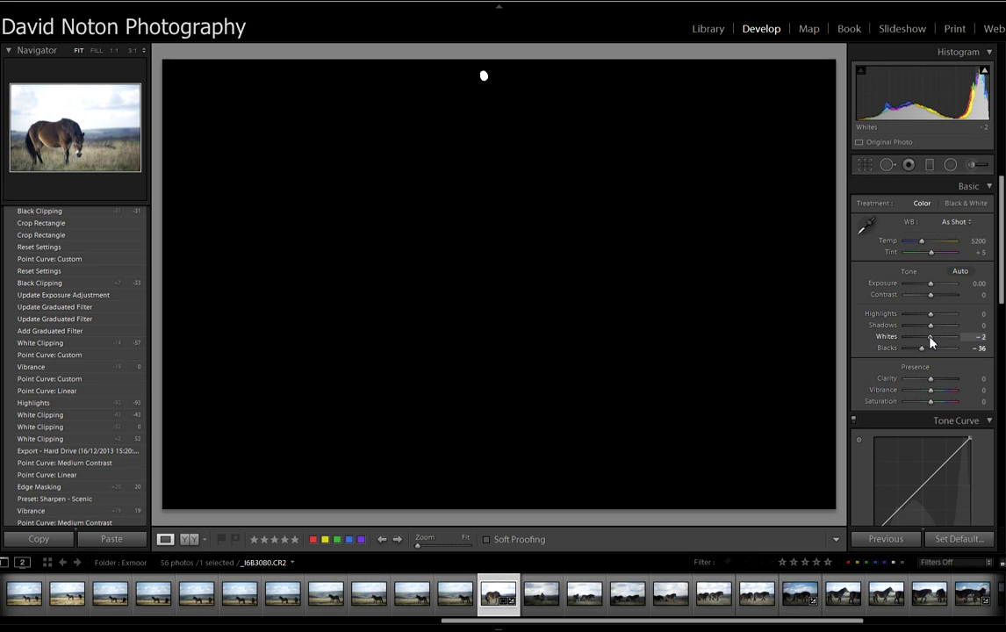
{"action": "mouse_move", "coordinate": [931, 341]}
{"action": "left_mouse_down"}
{"action": "mouse_move", "coordinate": [921, 344]}
{"action": "mouse_move", "coordinate": [929, 341]}
{"action": "left_mouse_up"}
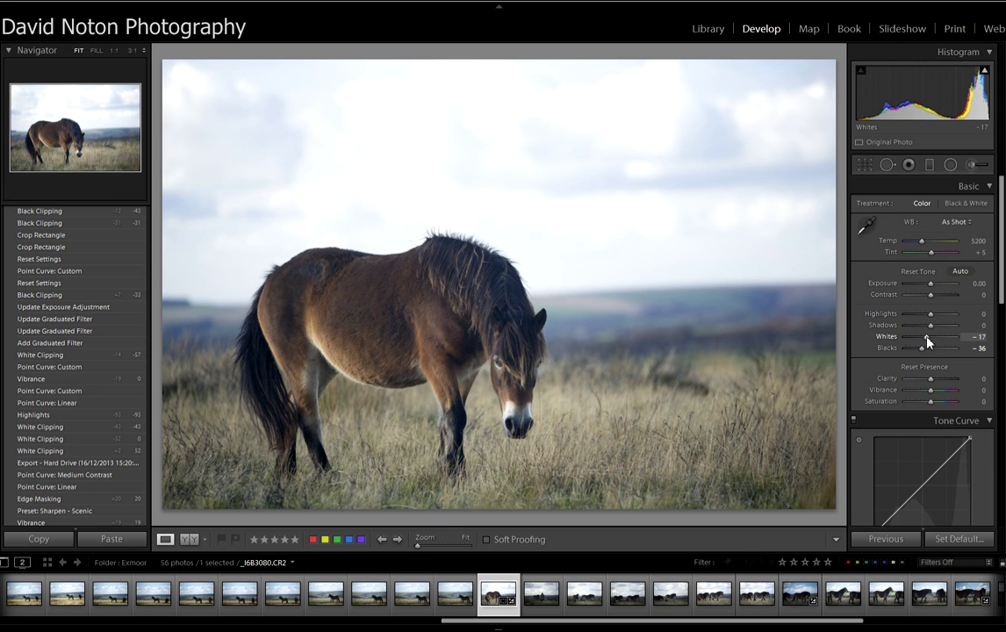
{"action": "left_click_drag", "start_coordinate": [928, 340], "coordinate": [945, 343], "text": "alt"}
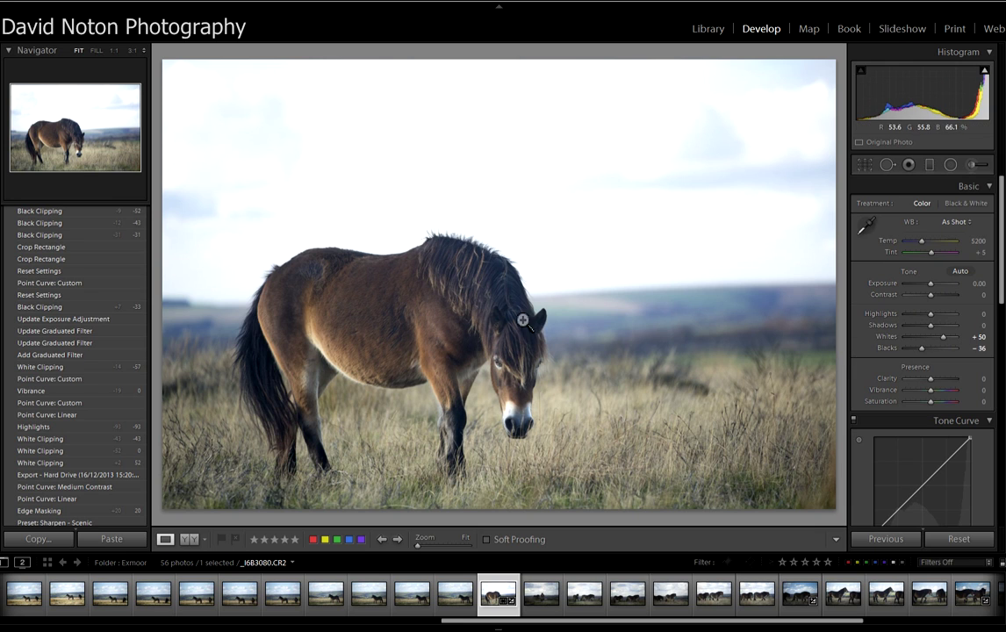
{"action": "key", "text": "alt"}
{"action": "left_click_drag", "start_coordinate": [943, 340], "coordinate": [941, 342]}
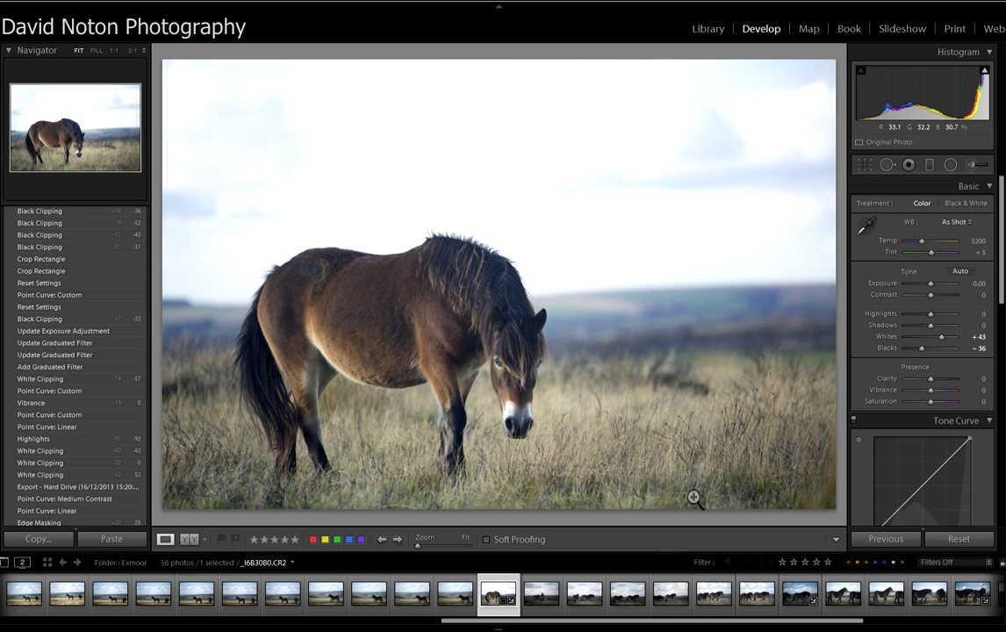
{"action": "left_click", "coordinate": [190, 541]}
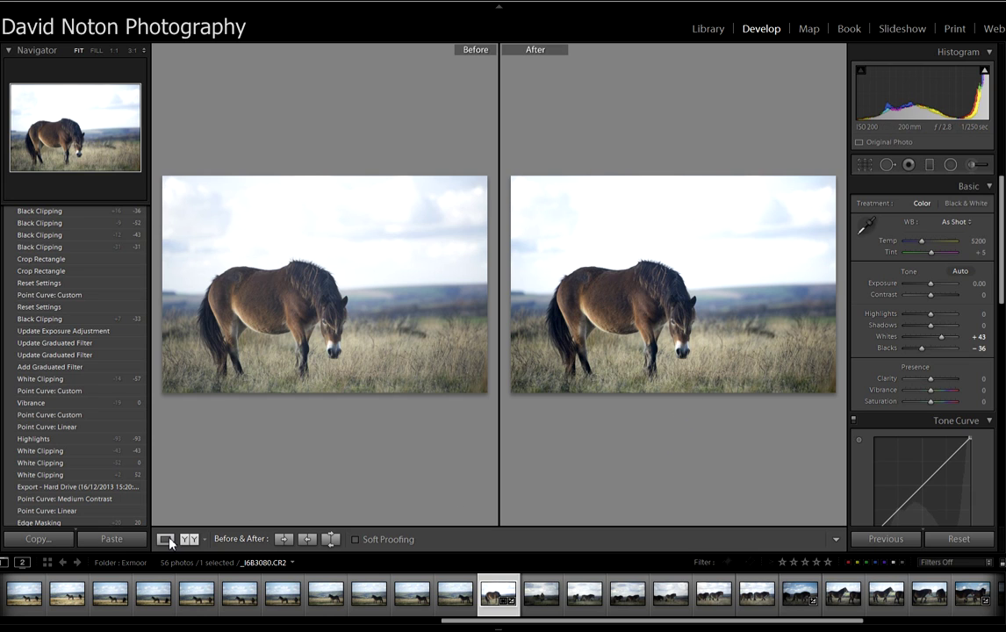
{"action": "left_click", "coordinate": [165, 539]}
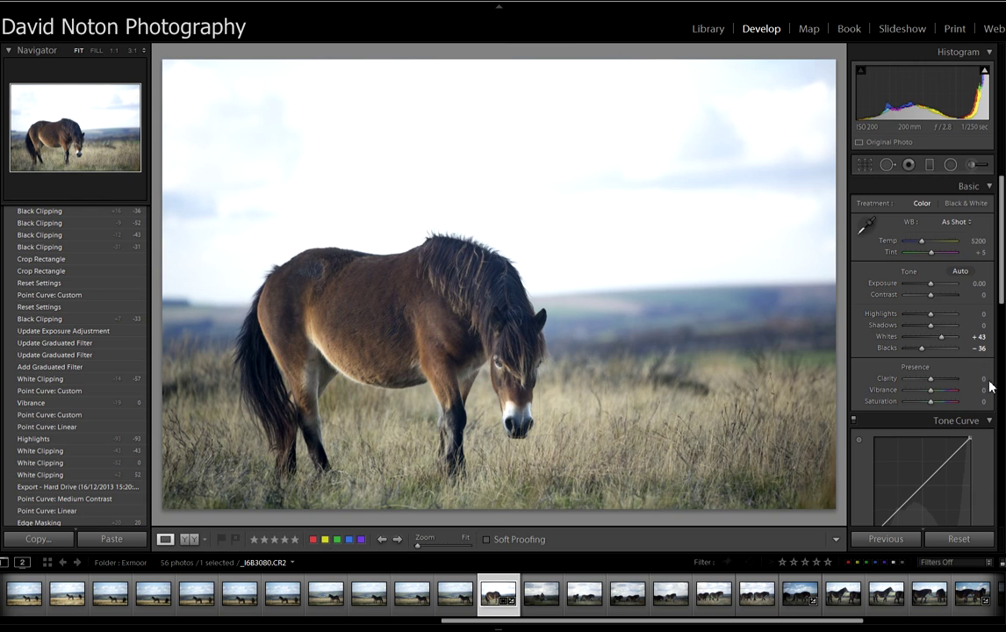
Set the tone curve's point curve to Medium Contrast and raise Vibrance to +7.
{"action": "scroll", "coordinate": [1001, 294], "scroll_direction": "down", "scroll_amount": 3}
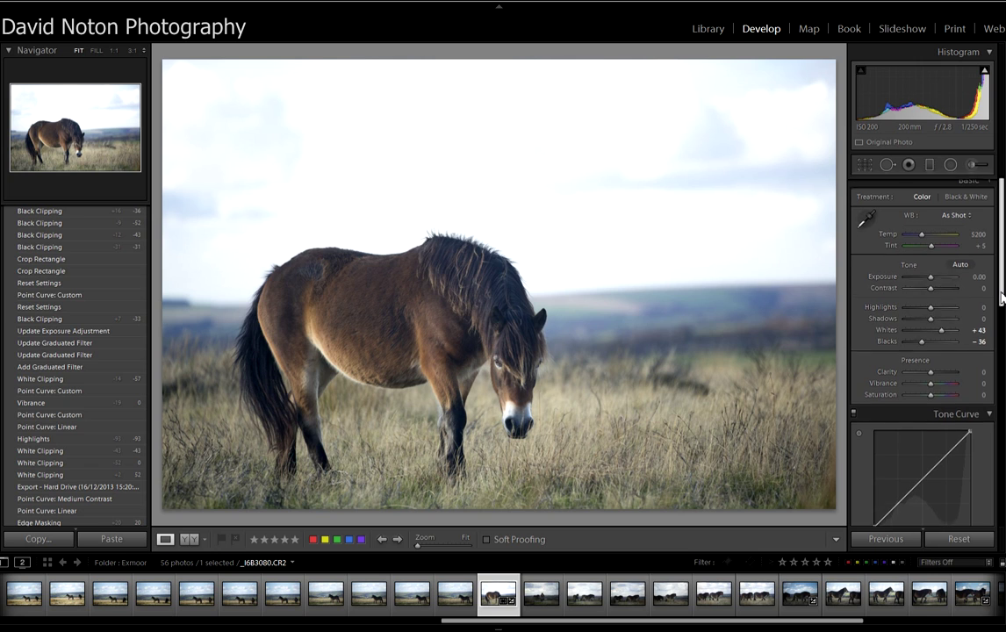
{"action": "scroll", "coordinate": [922, 351], "scroll_direction": "down", "scroll_amount": 1}
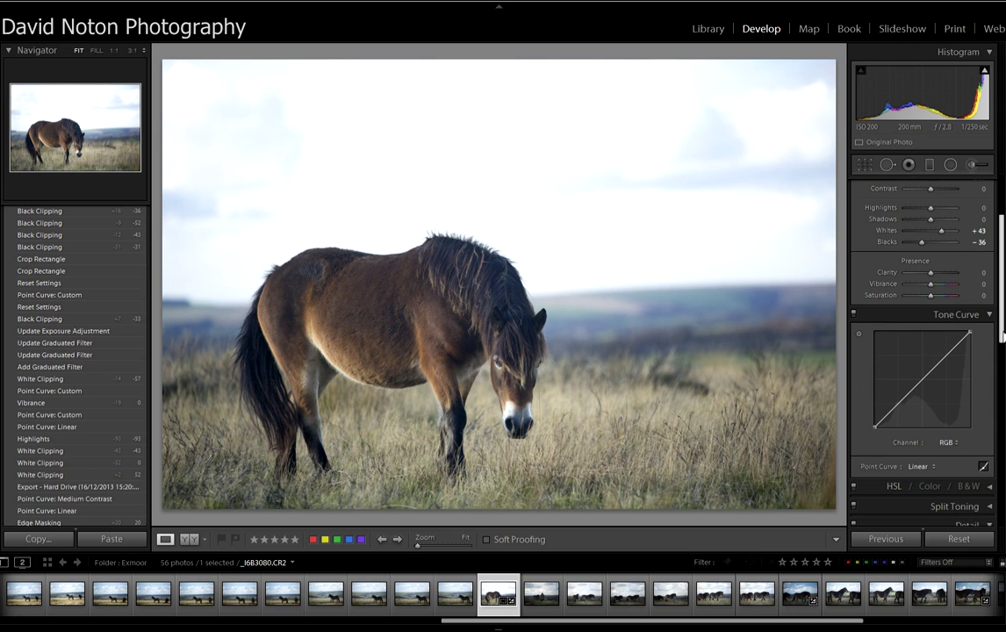
{"action": "scroll", "coordinate": [957, 386], "scroll_direction": "down", "scroll_amount": 2}
{"action": "left_click", "coordinate": [934, 422]}
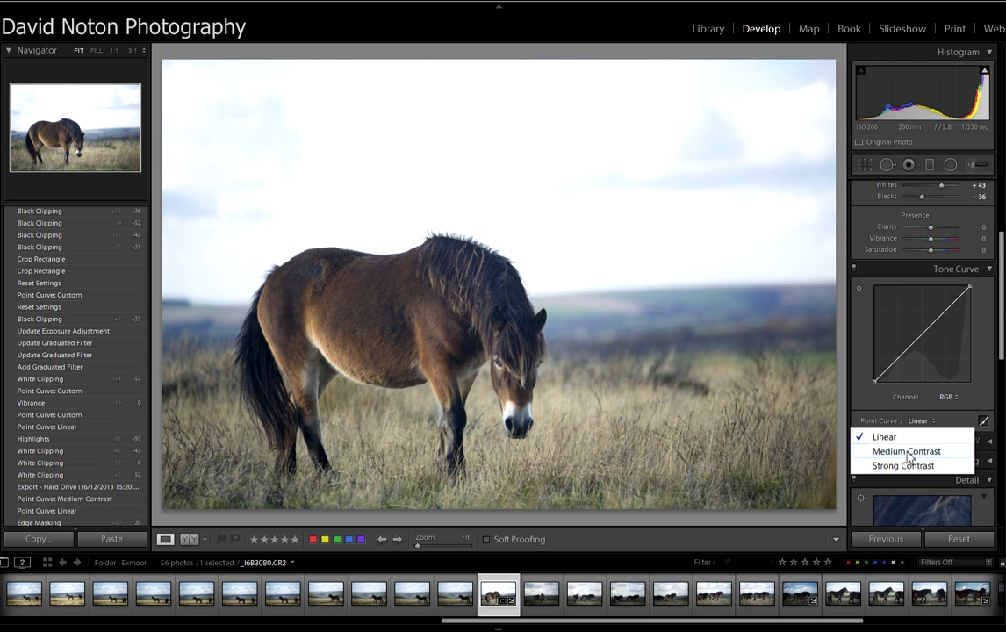
{"action": "left_click", "coordinate": [913, 457]}
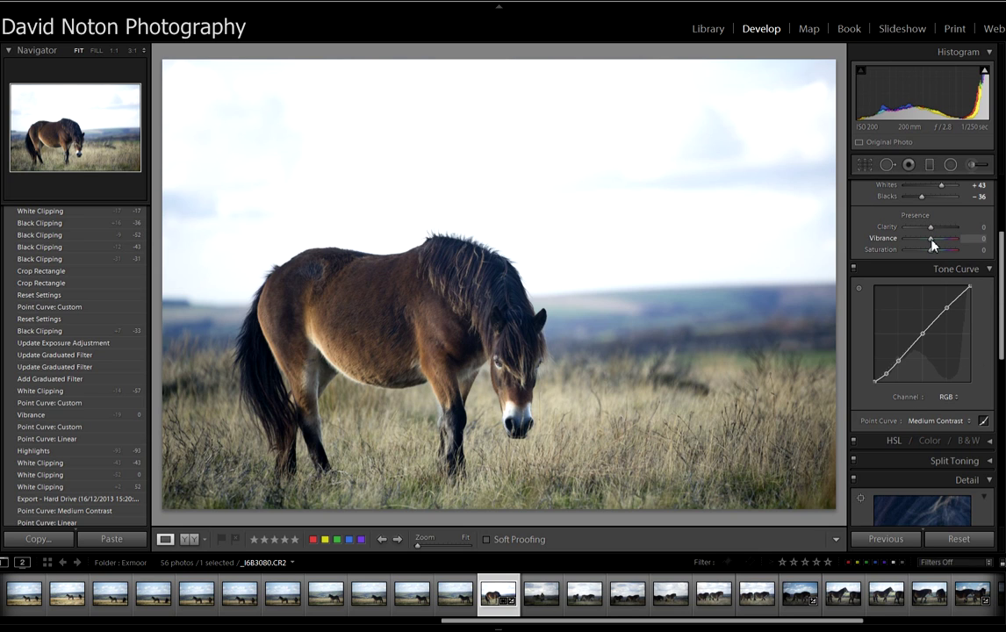
{"action": "left_click_drag", "start_coordinate": [932, 246], "coordinate": [934, 247]}
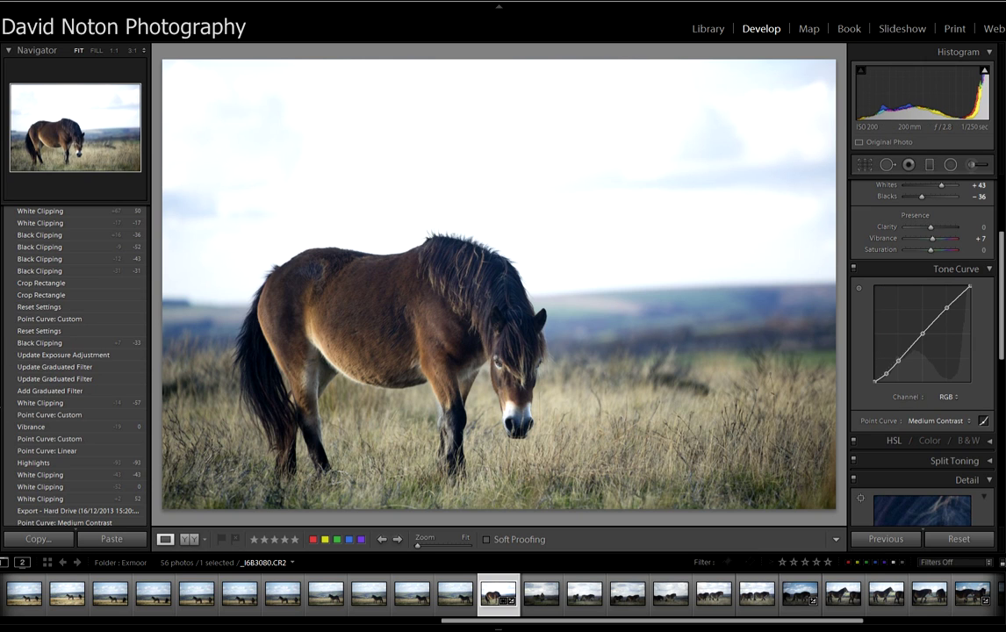
Apply the Sharpen - Scenic preset from the Lightroom General Presets to the horse photo.
{"action": "scroll", "coordinate": [2, 410], "scroll_direction": "up", "scroll_amount": 10}
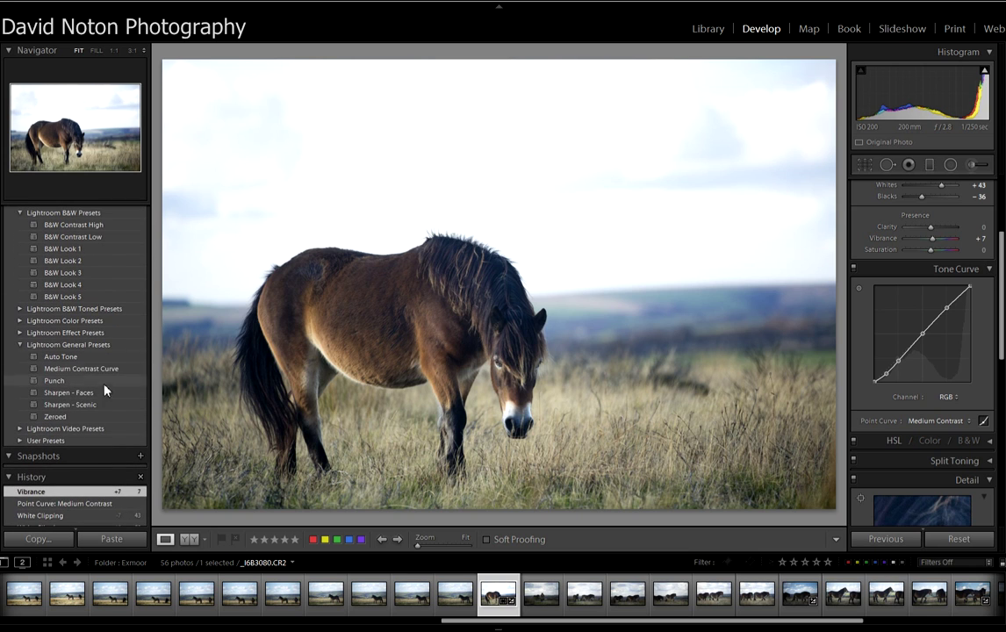
{"action": "left_click", "coordinate": [79, 406]}
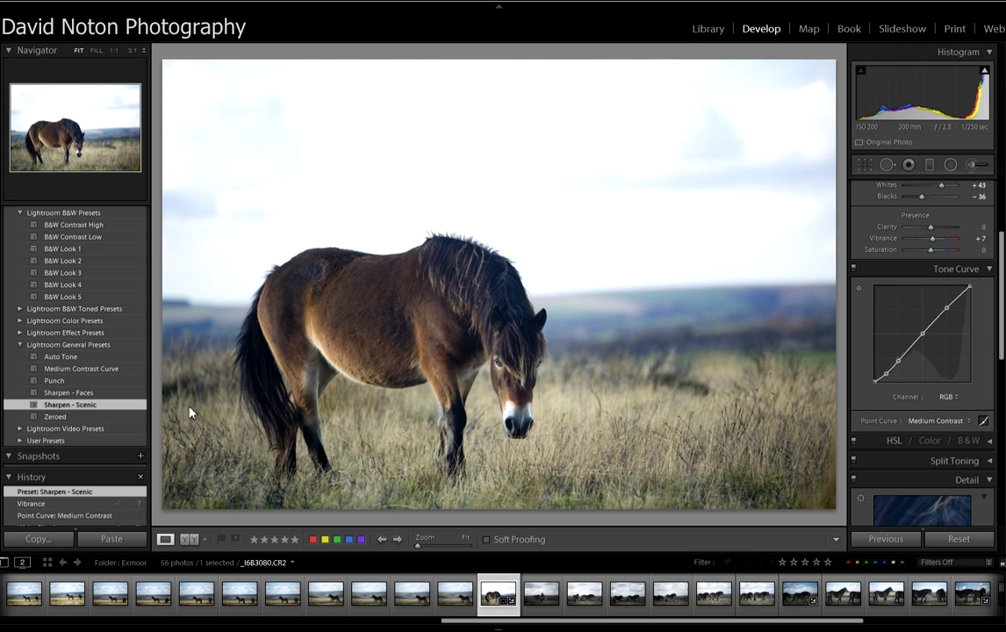
Set the sharpening Masking to 21 using the mask preview, and show the photo's before and after versions side by side.
{"action": "scroll", "coordinate": [922, 351], "scroll_direction": "down", "scroll_amount": 5}
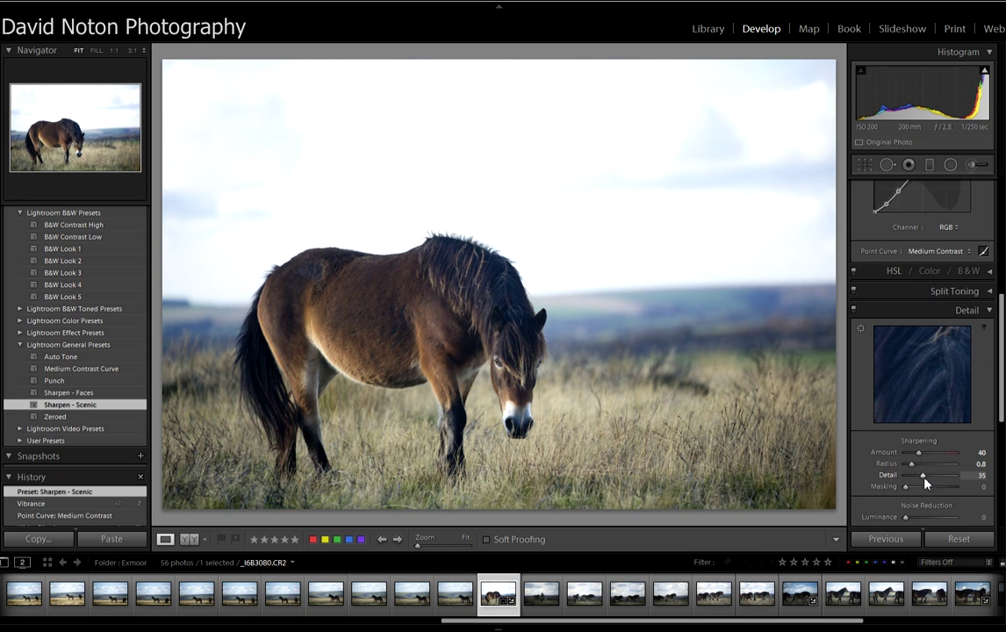
{"action": "key", "text": "alt"}
{"action": "left_click_drag", "start_coordinate": [907, 491], "coordinate": [917, 492]}
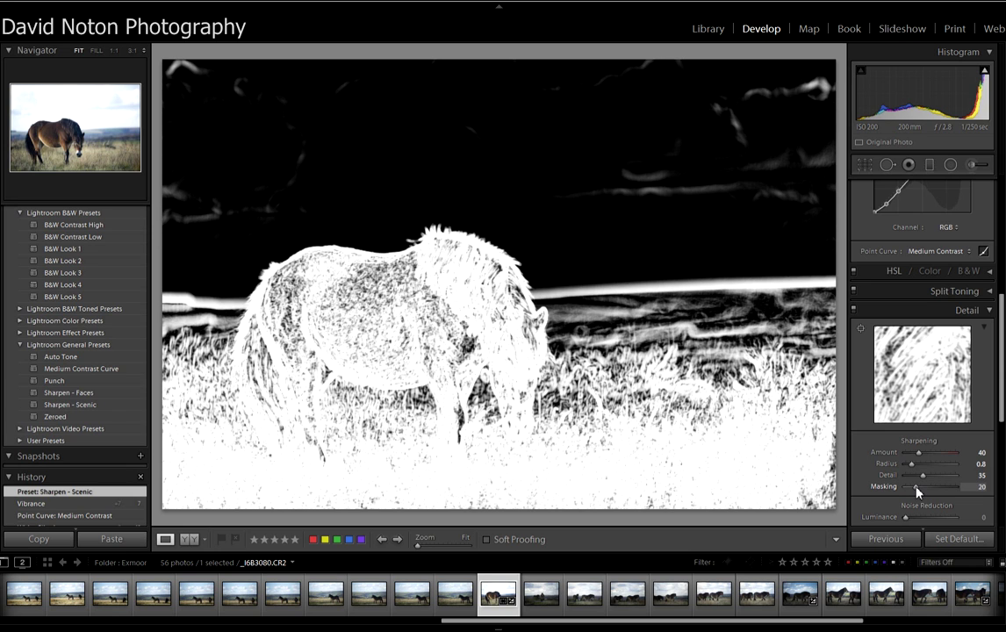
{"action": "left_click_drag", "start_coordinate": [917, 491], "coordinate": [917, 491]}
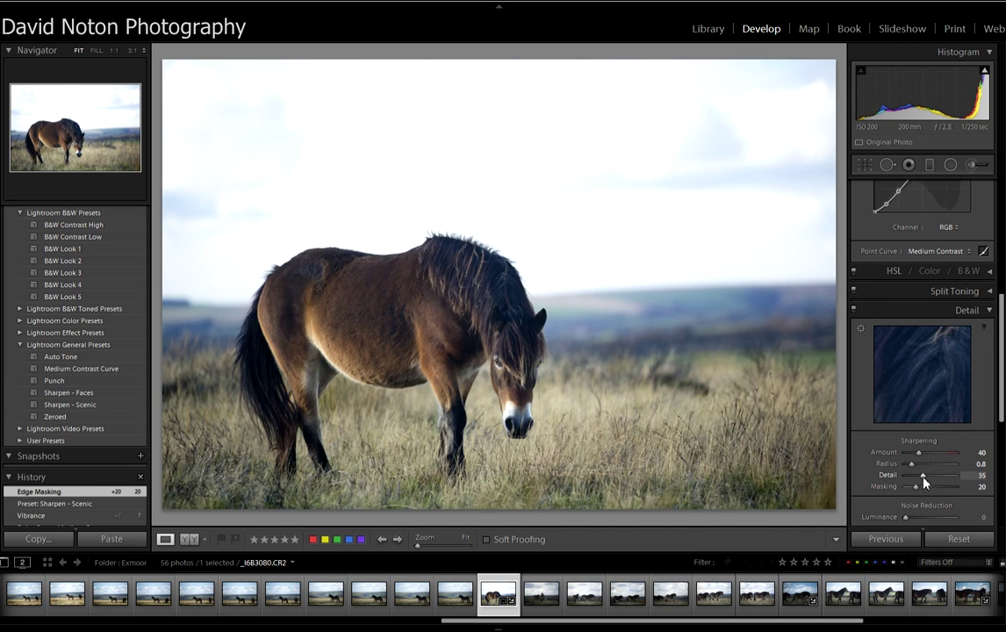
{"action": "key", "text": "alt"}
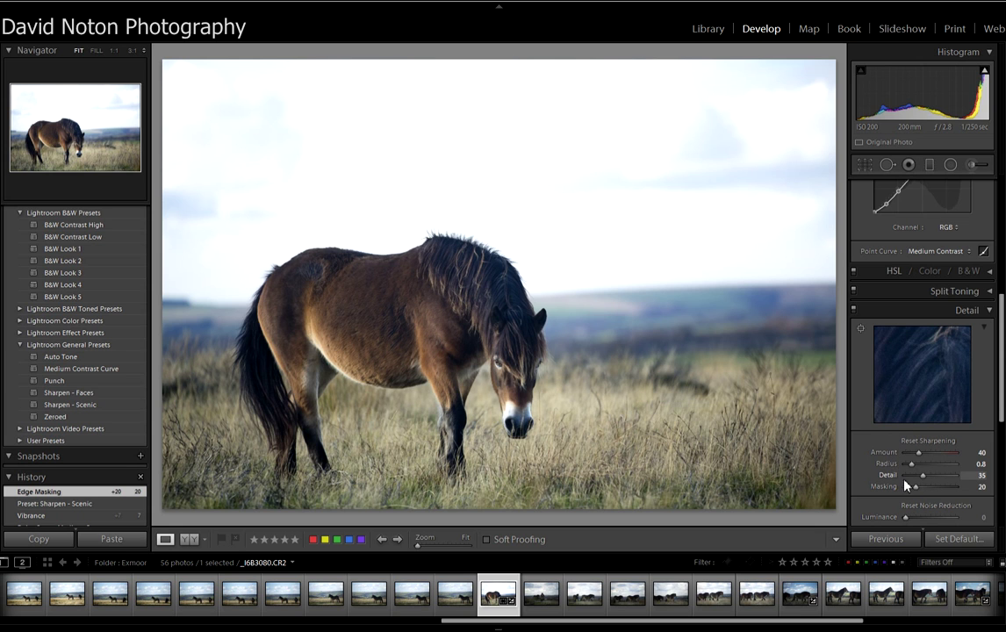
{"action": "left_click_drag", "start_coordinate": [915, 490], "coordinate": [917, 491]}
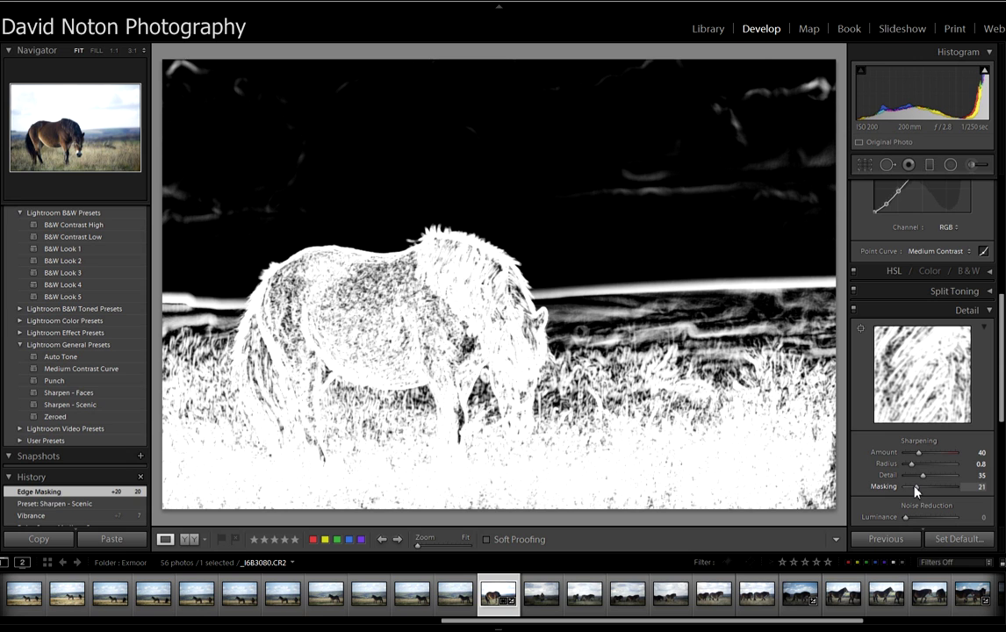
{"action": "left_click_drag", "start_coordinate": [915, 491], "coordinate": [916, 490]}
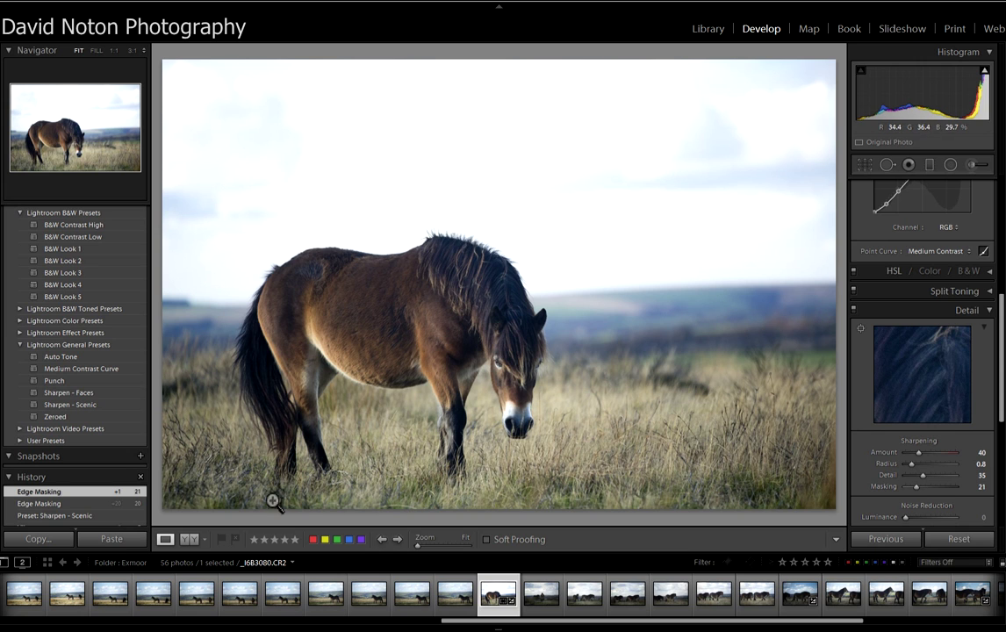
{"action": "left_click", "coordinate": [188, 541]}
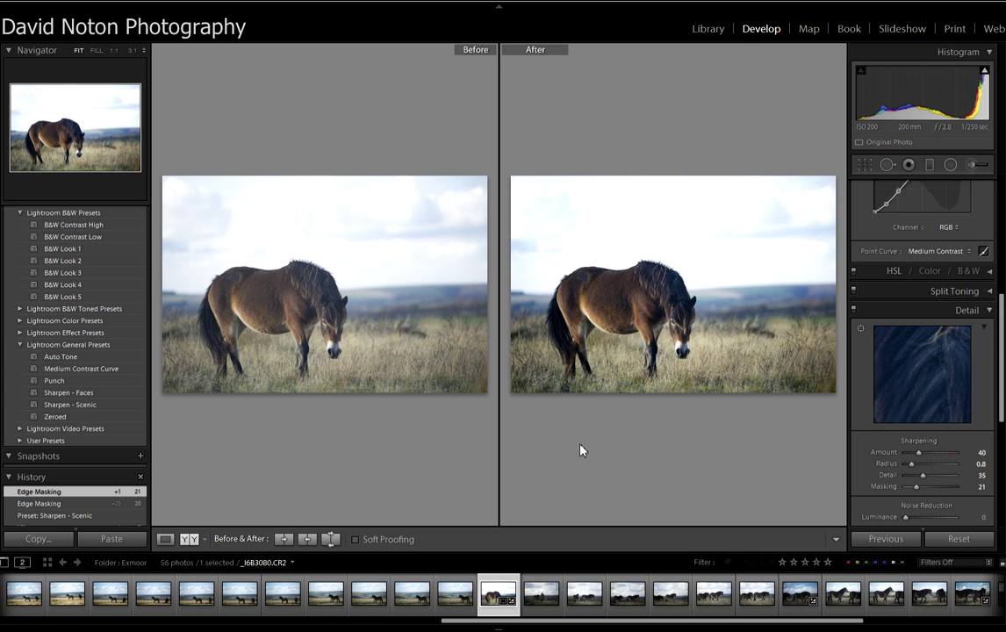
Start exporting the horse photo _I6B3080.CR2 from the Library and choose C:\Images\processed as the destination folder.
{"action": "left_click", "coordinate": [164, 539]}
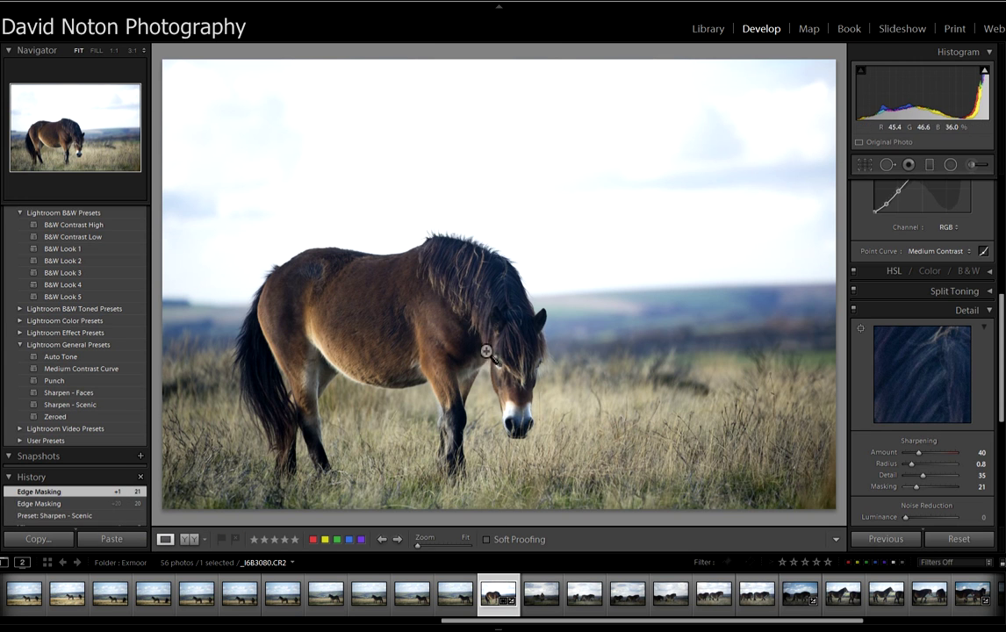
{"action": "key", "text": "g"}
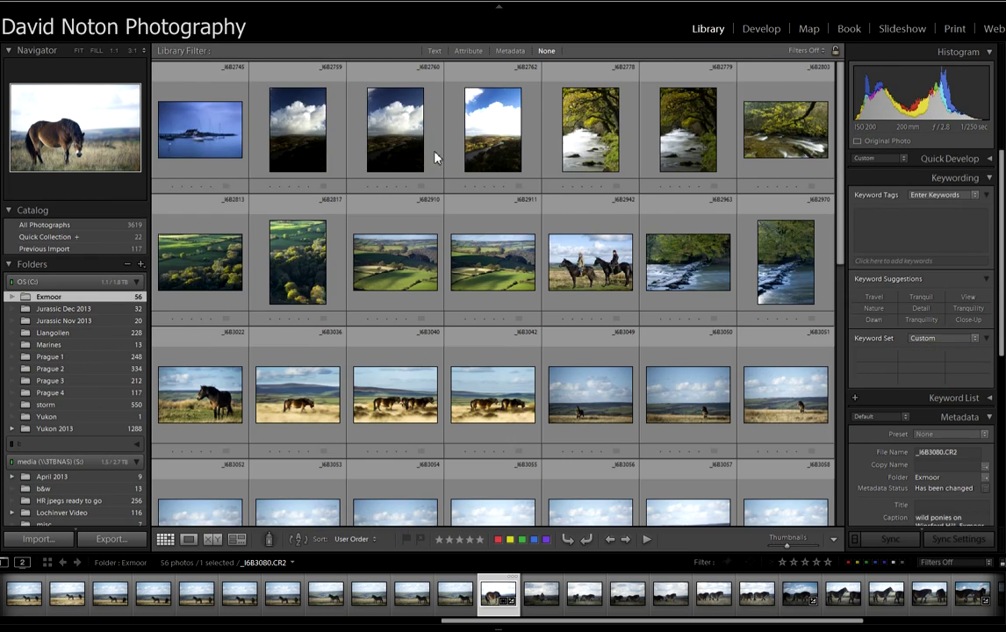
{"action": "left_click", "coordinate": [109, 539]}
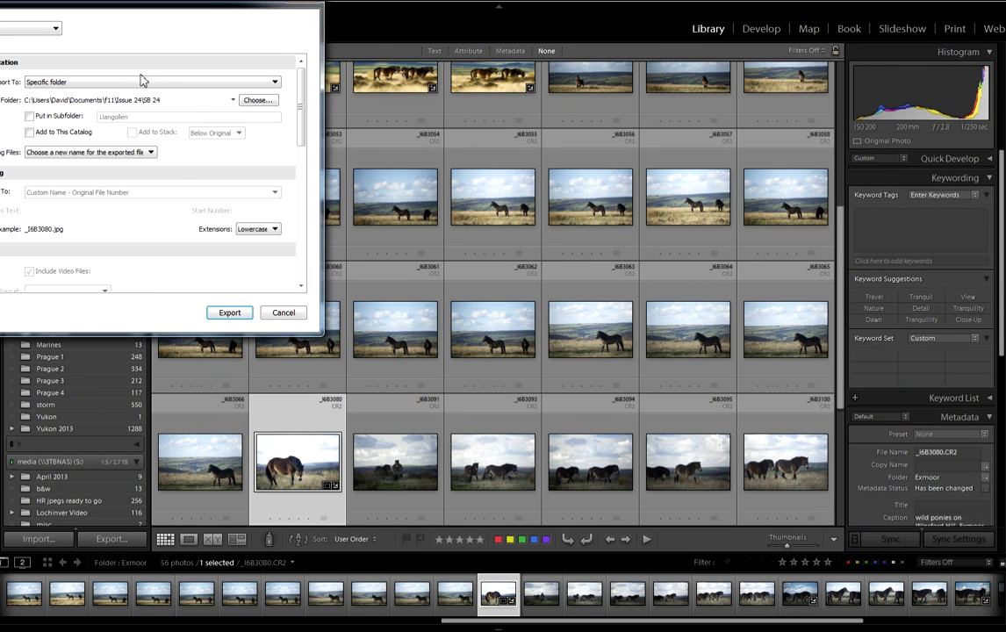
{"action": "left_click", "coordinate": [255, 99]}
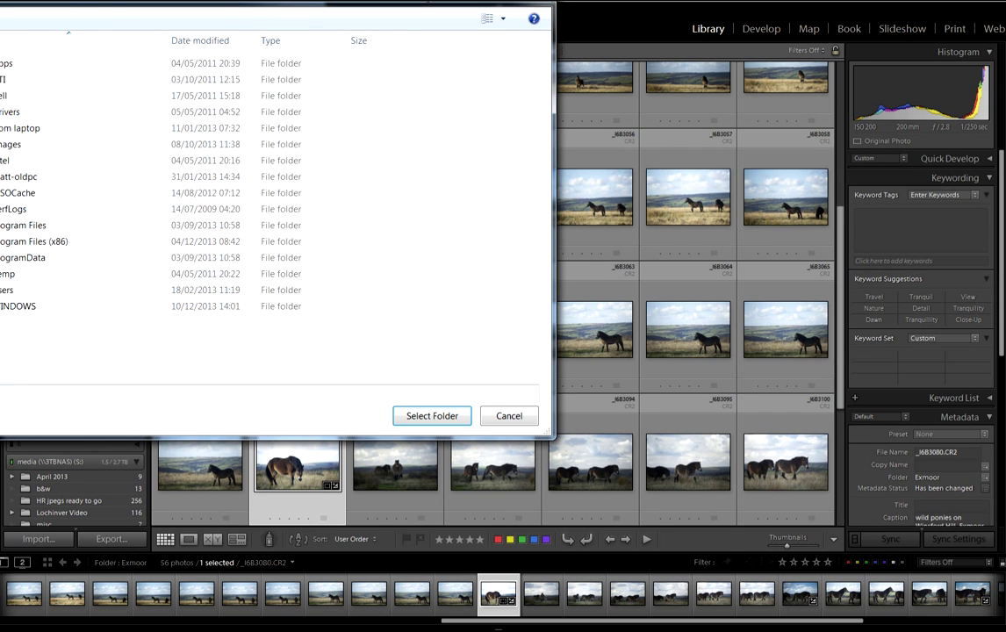
{"action": "left_click", "coordinate": [15, 148]}
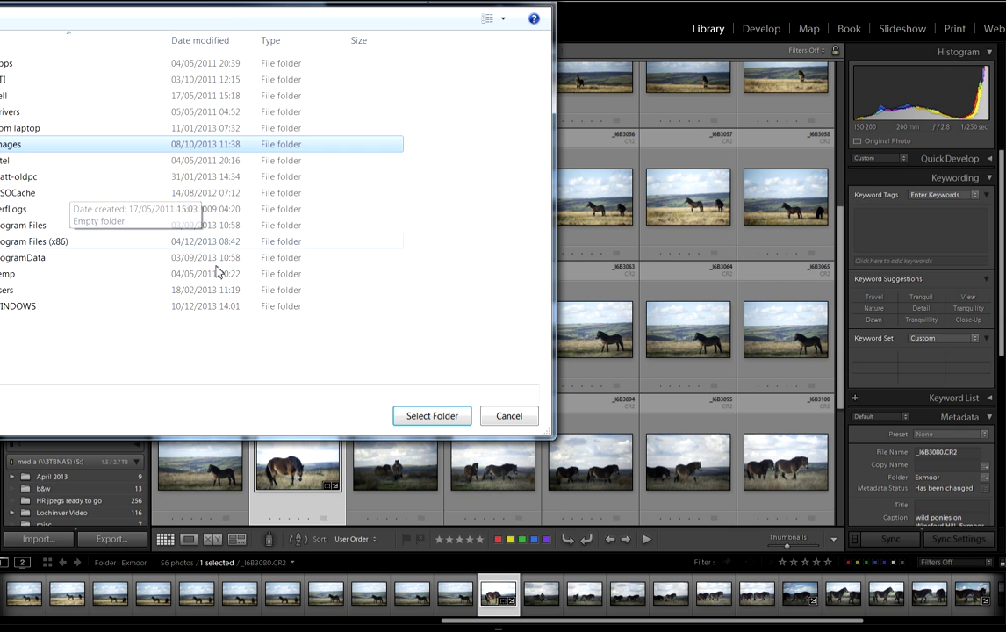
{"action": "double_click", "coordinate": [67, 151]}
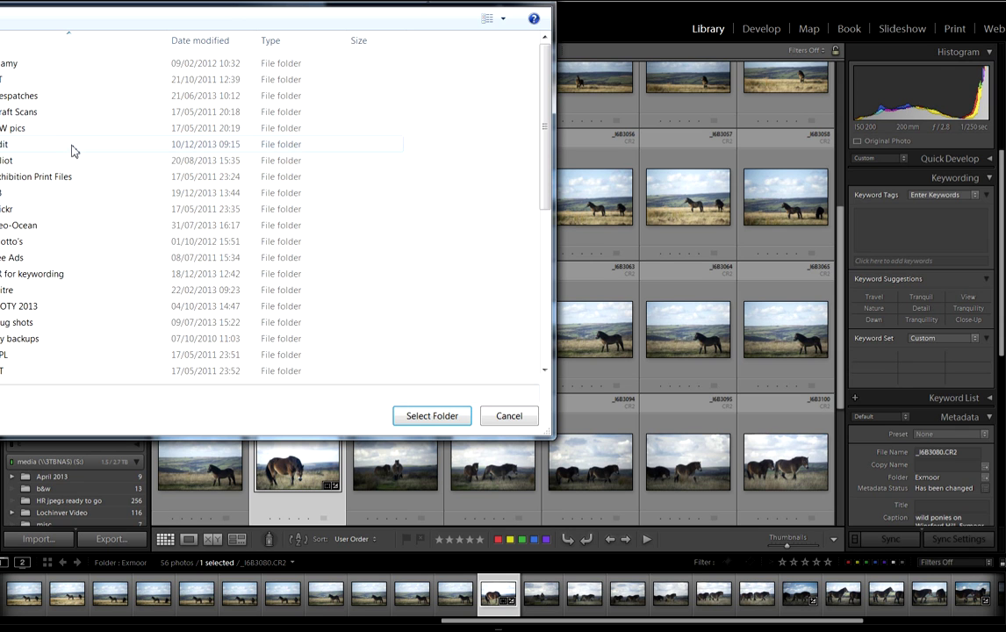
{"action": "left_click_drag", "start_coordinate": [546, 166], "coordinate": [547, 230]}
{"action": "left_click", "coordinate": [59, 318]}
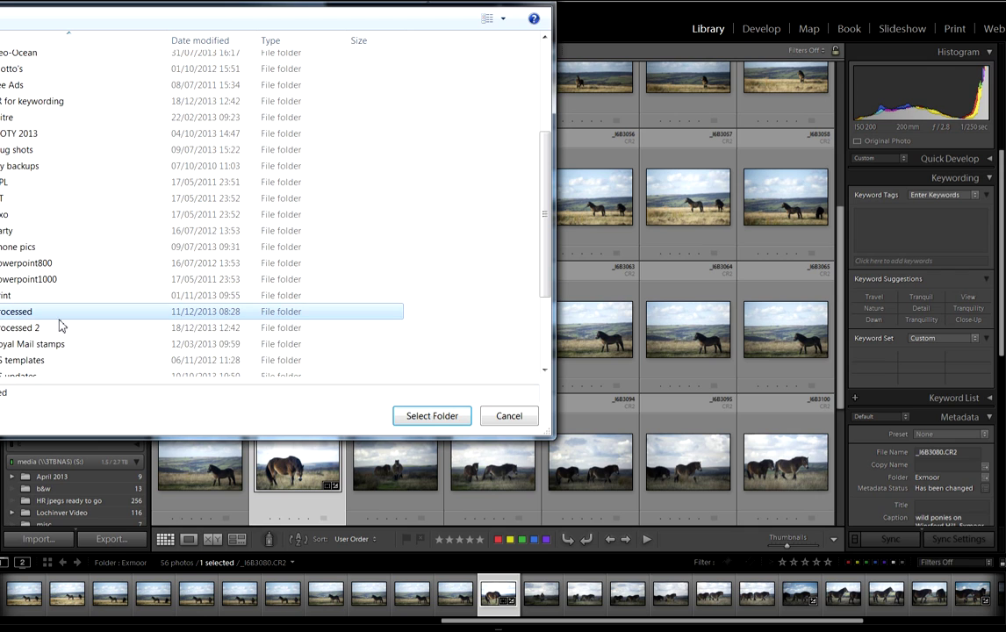
{"action": "left_click", "coordinate": [430, 418]}
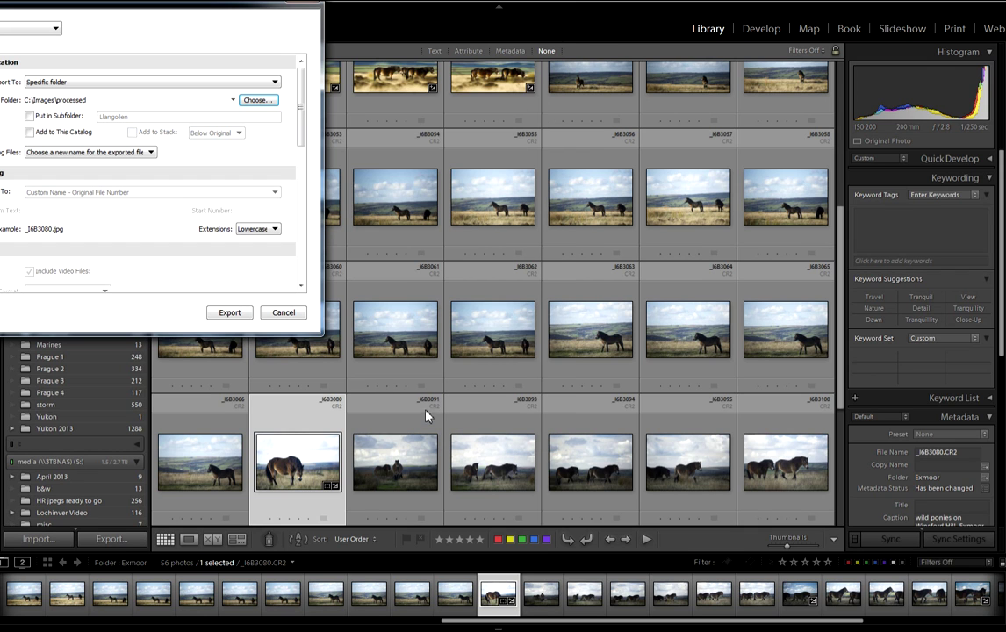
Put the exported file in a subfolder named Exmoor.
{"action": "left_click", "coordinate": [30, 116]}
{"action": "double_click", "coordinate": [109, 116]}
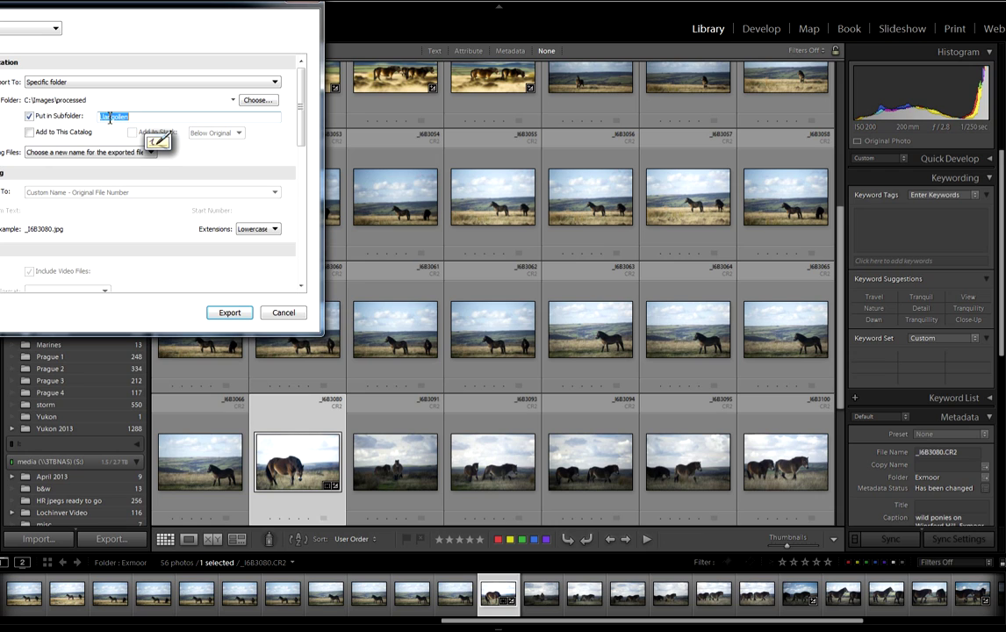
{"action": "type", "text": "E"}
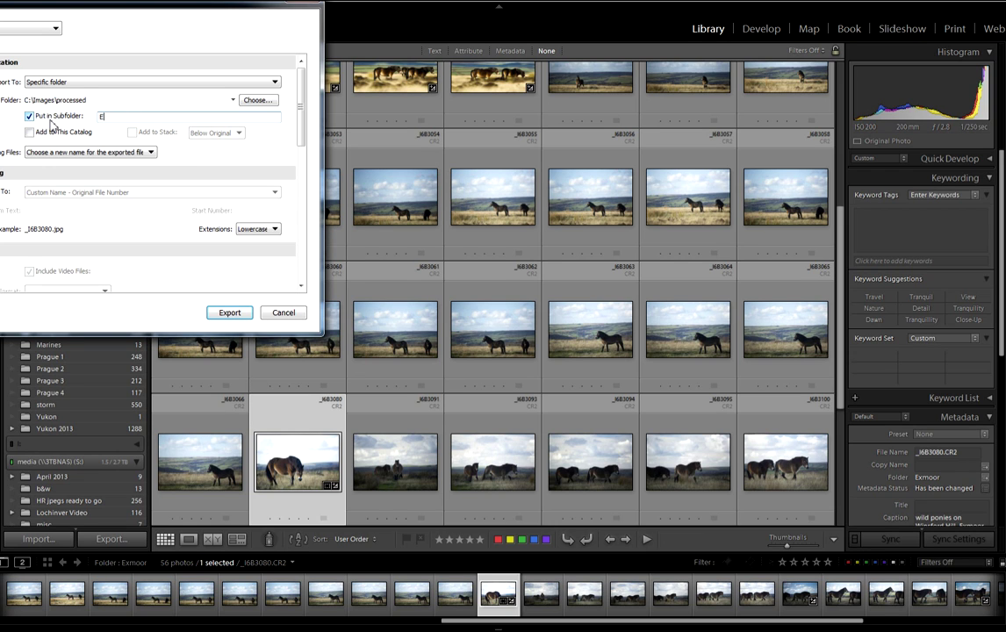
{"action": "left_click_drag", "start_coordinate": [148, 7], "coordinate": [578, 130]}
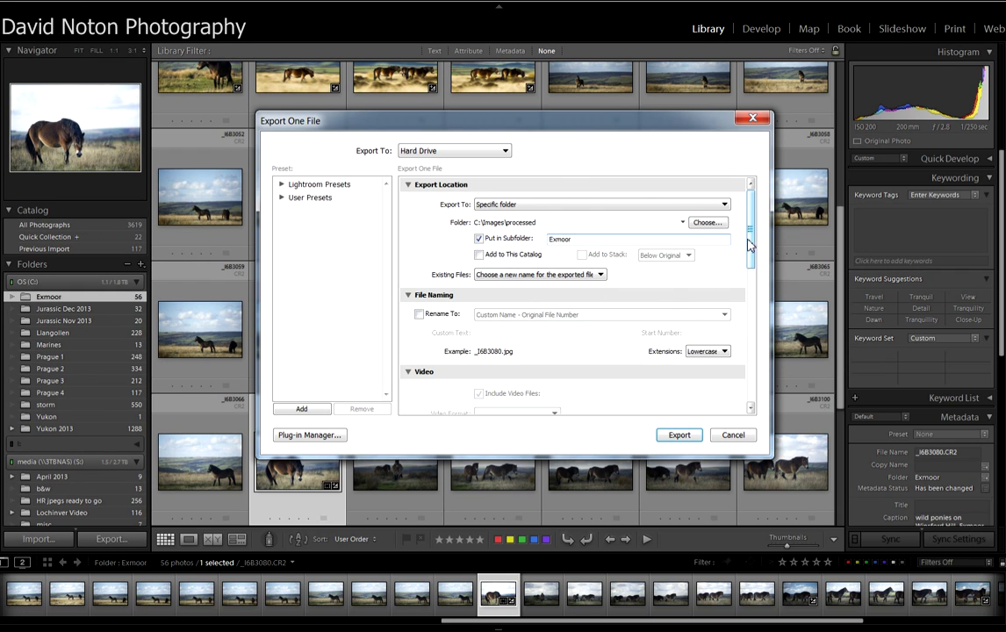
Rename the exported file with the Custom Name - Original File Number template, using "horse" as the custom text.
{"action": "left_click_drag", "start_coordinate": [752, 244], "coordinate": [759, 272]}
{"action": "left_click", "coordinate": [418, 234]}
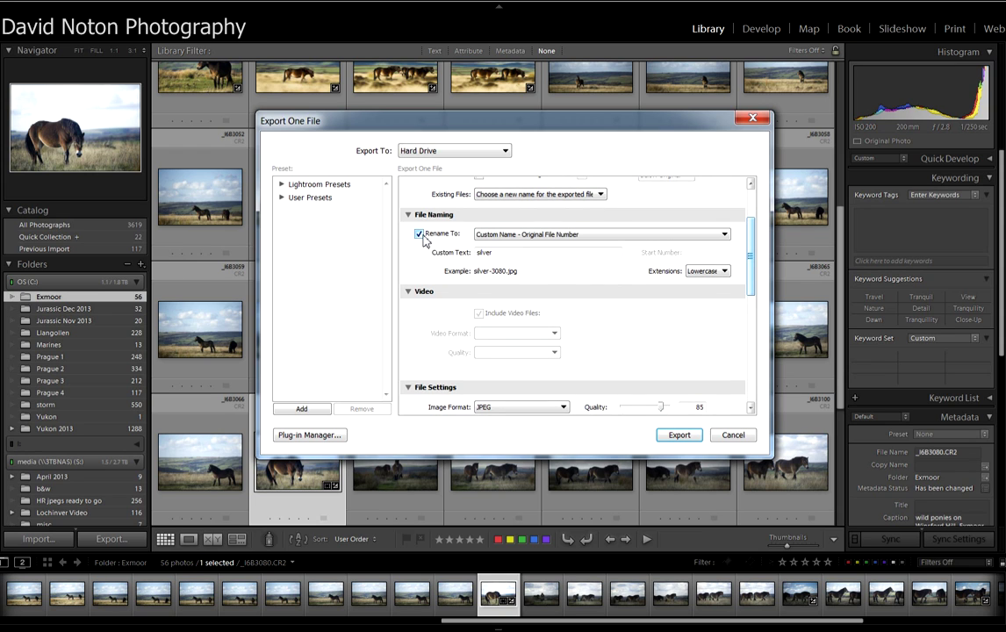
{"action": "double_click", "coordinate": [502, 252]}
{"action": "type", "text": "horse"}
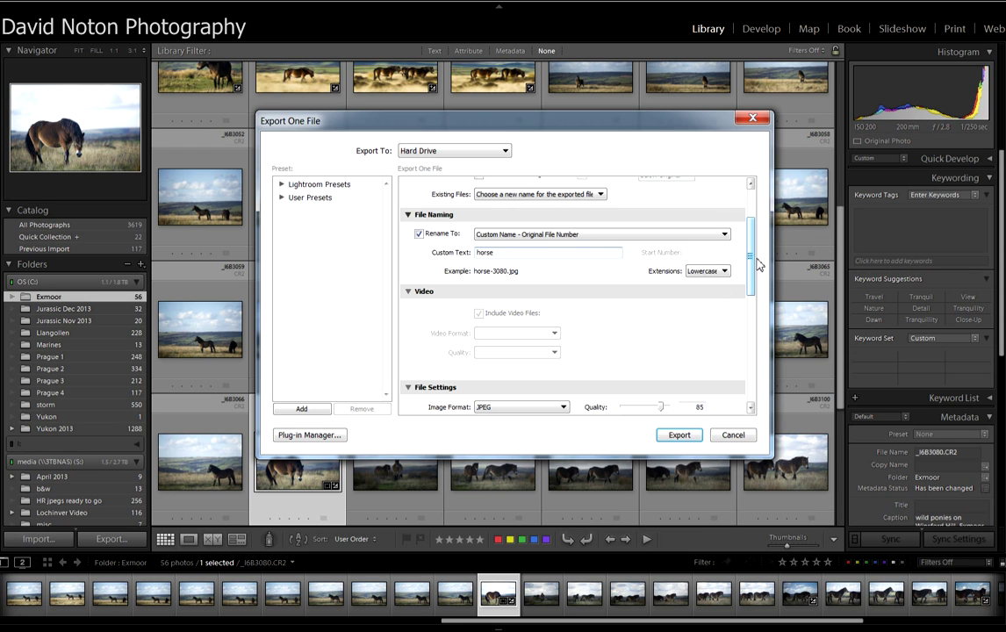
Set the export's image format to TIFF and its color space to ProPhoto RGB.
{"action": "left_click_drag", "start_coordinate": [751, 267], "coordinate": [755, 292]}
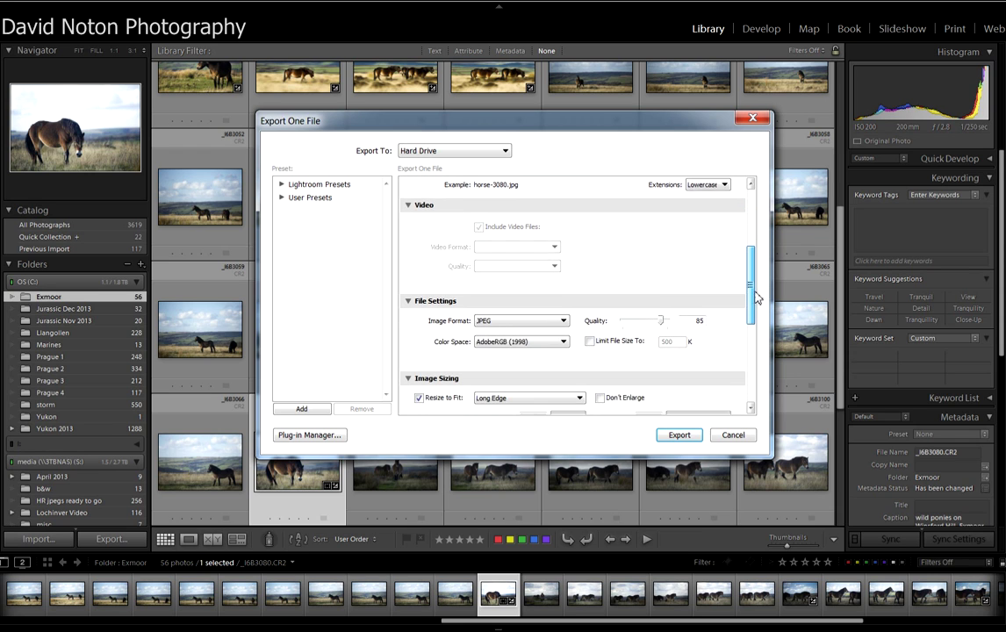
{"action": "left_click", "coordinate": [565, 319]}
{"action": "left_click", "coordinate": [527, 353]}
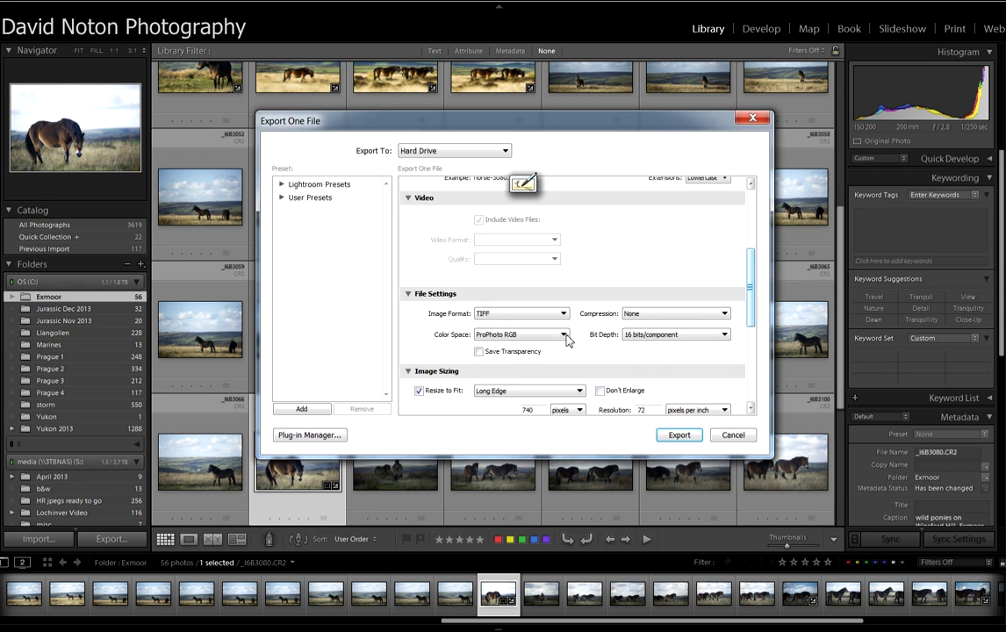
{"action": "left_click", "coordinate": [564, 339]}
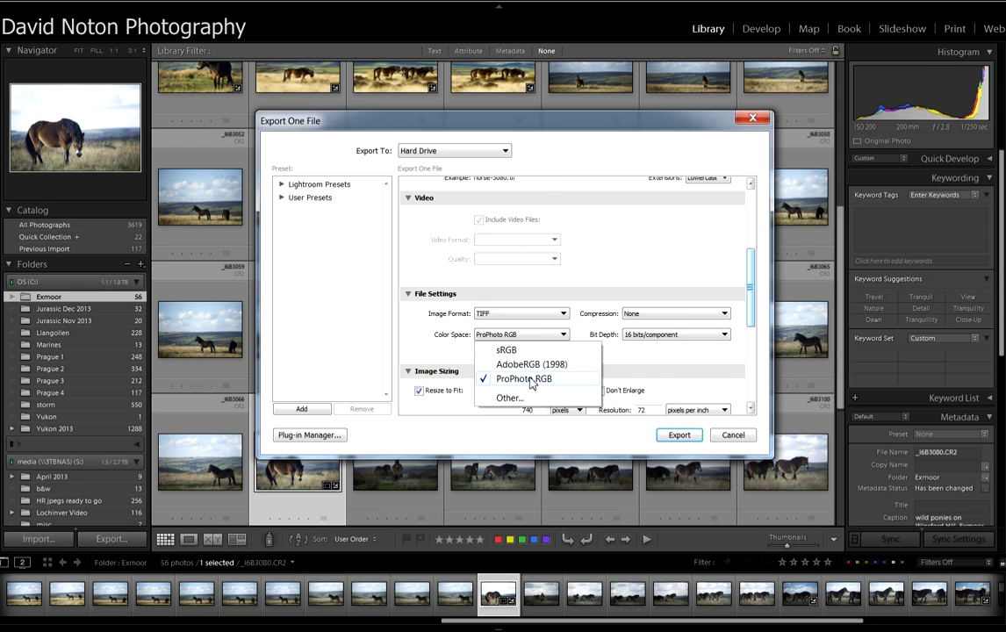
{"action": "left_click", "coordinate": [533, 379]}
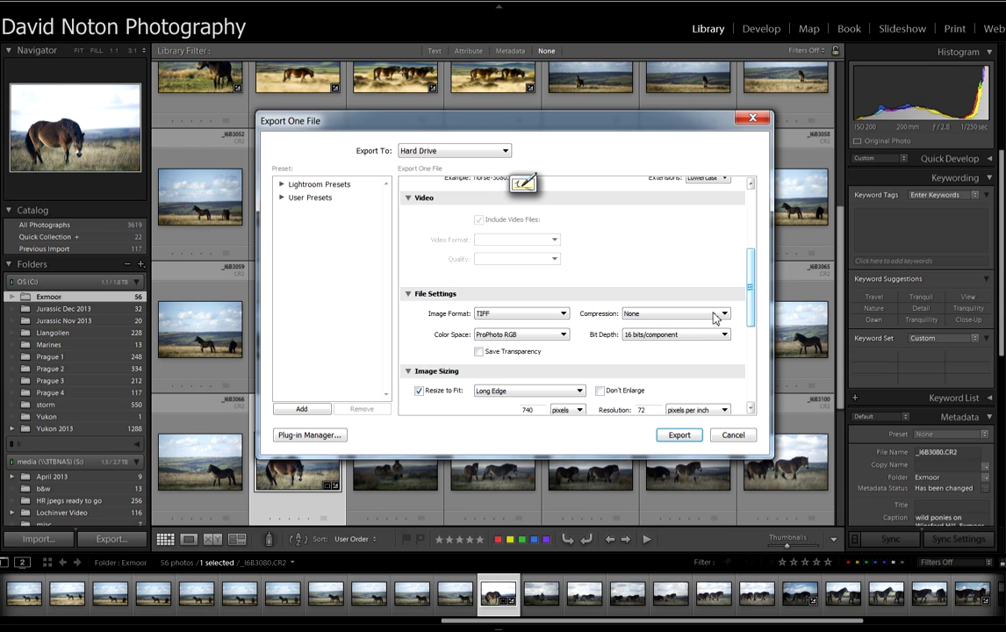
Turn off Resize to Fit and output sharpening, and export the horse photo.
{"action": "scroll", "coordinate": [753, 303], "scroll_direction": "down", "scroll_amount": 2}
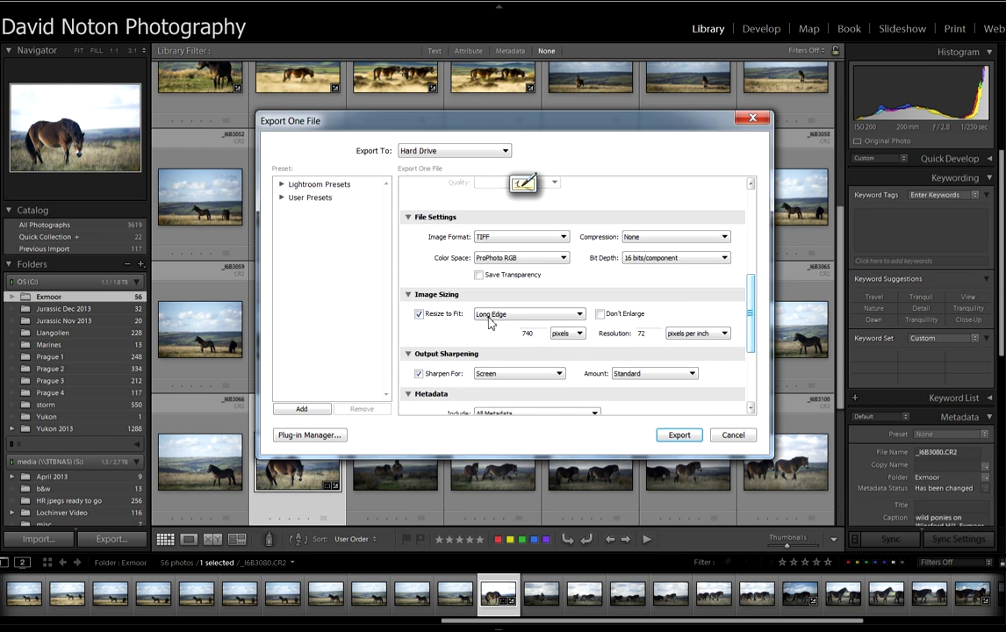
{"action": "left_click", "coordinate": [419, 315]}
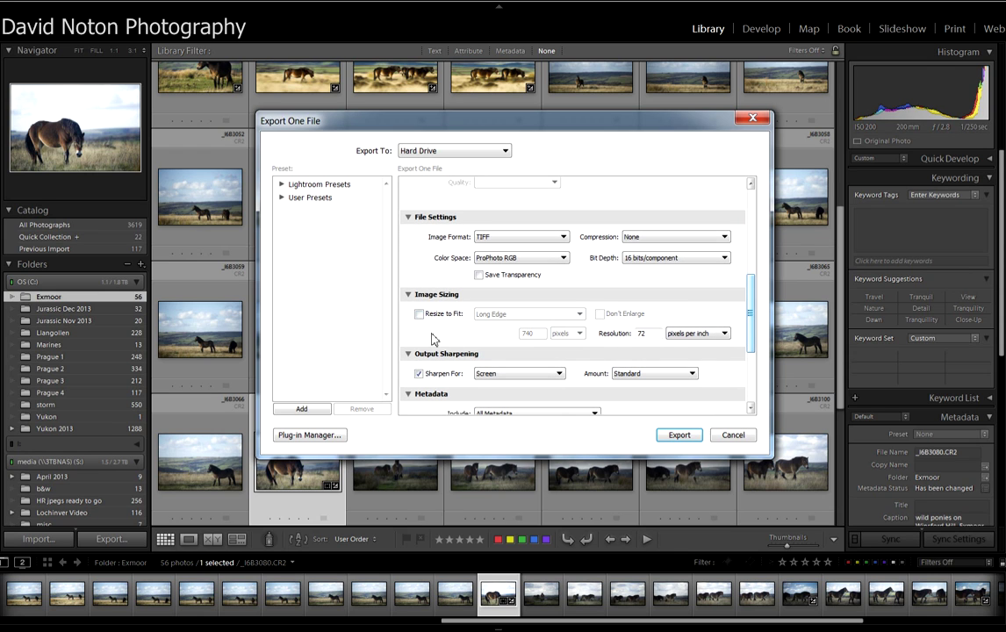
{"action": "left_click", "coordinate": [419, 373]}
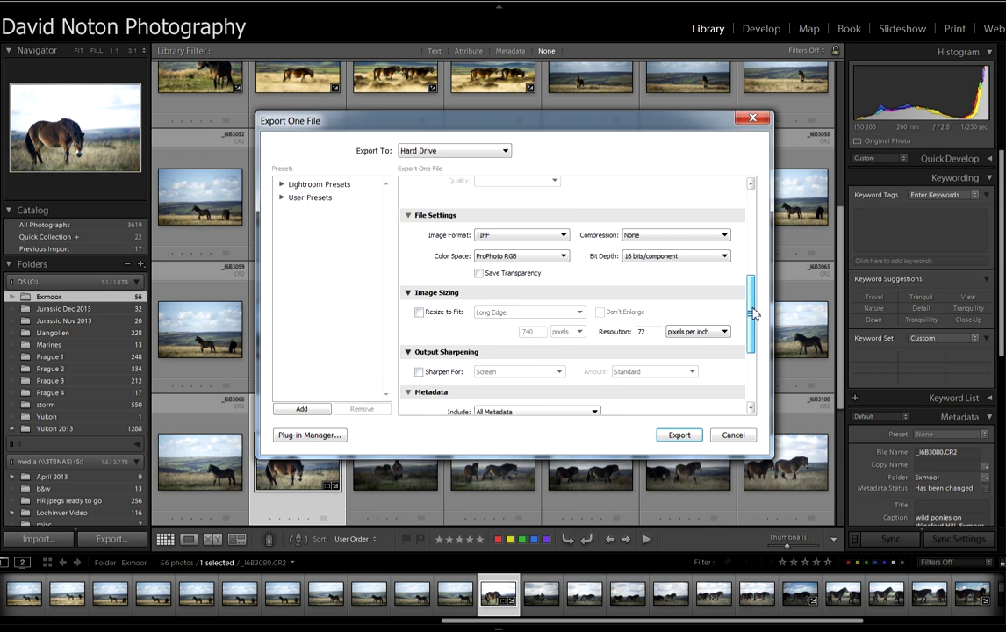
{"action": "left_click_drag", "start_coordinate": [752, 313], "coordinate": [729, 360]}
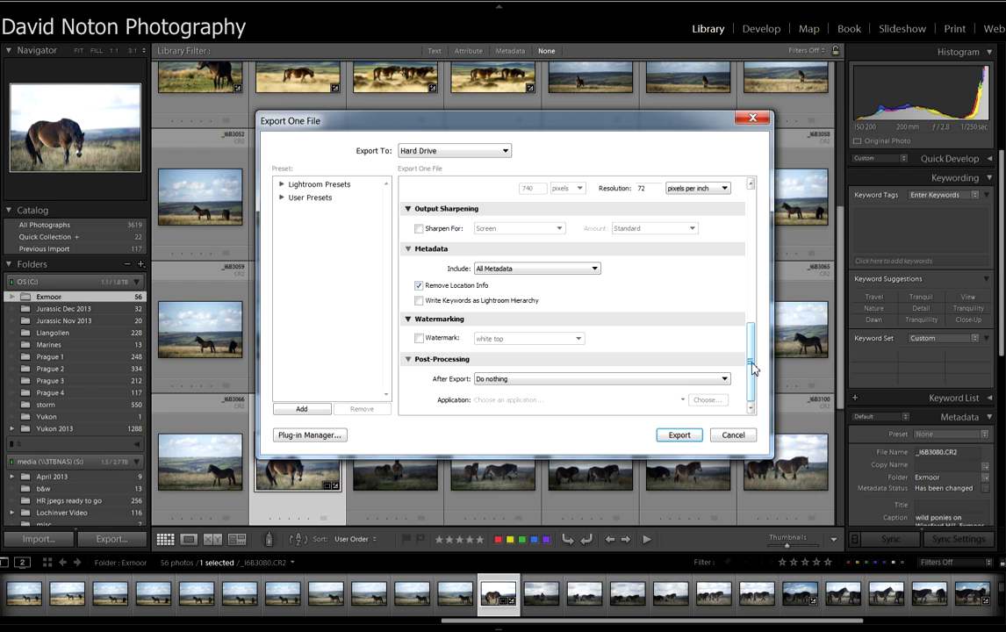
{"action": "left_click", "coordinate": [680, 435]}
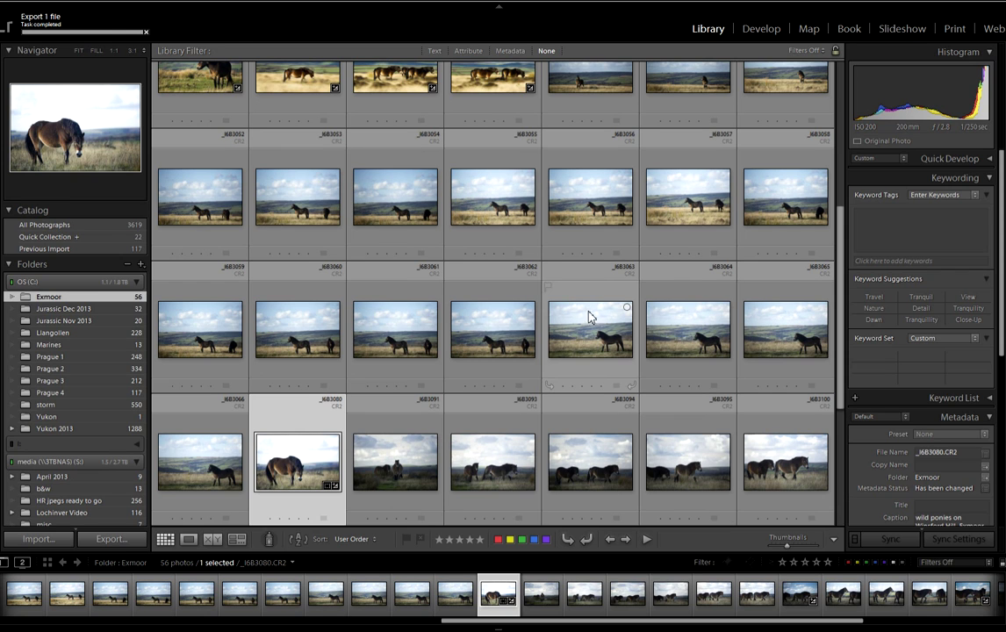
Return to developing the horse photo and set the tone curve's point curve to Linear.
{"action": "left_click", "coordinate": [765, 29]}
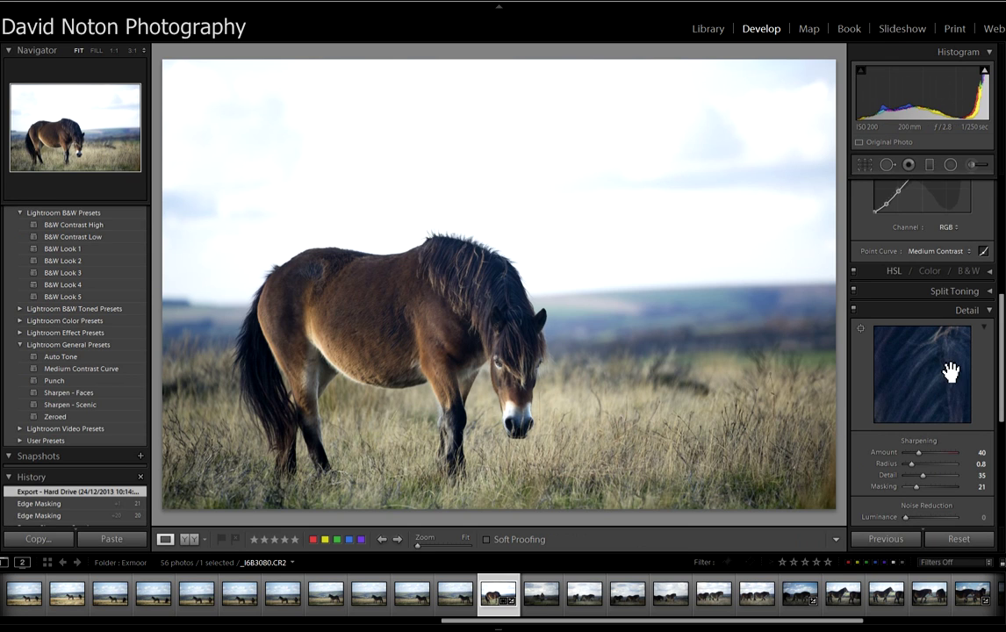
{"action": "left_click_drag", "start_coordinate": [1001, 369], "coordinate": [997, 239]}
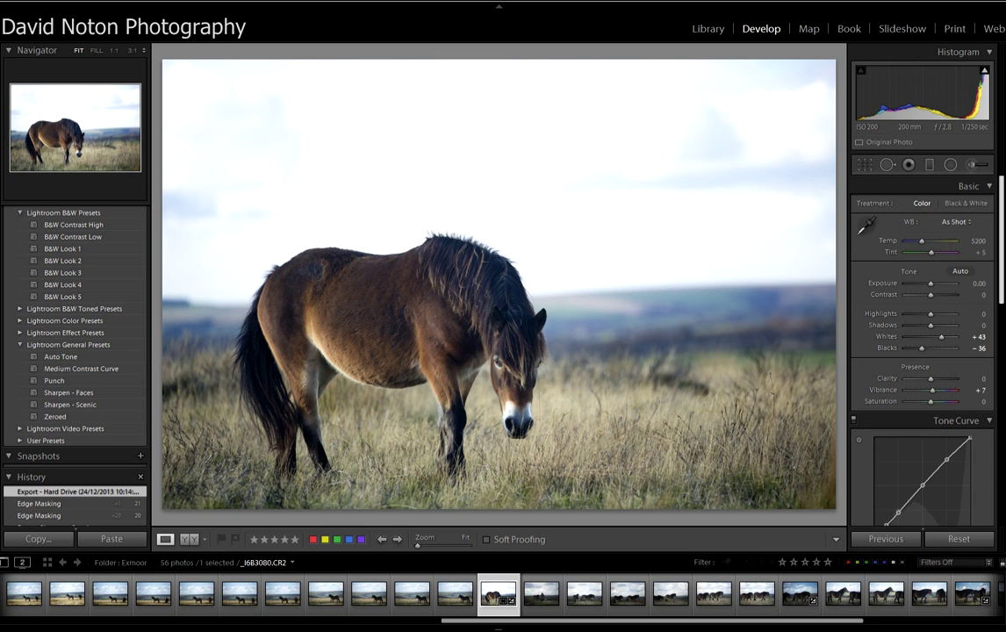
{"action": "scroll", "coordinate": [990, 307], "scroll_direction": "down", "scroll_amount": 3}
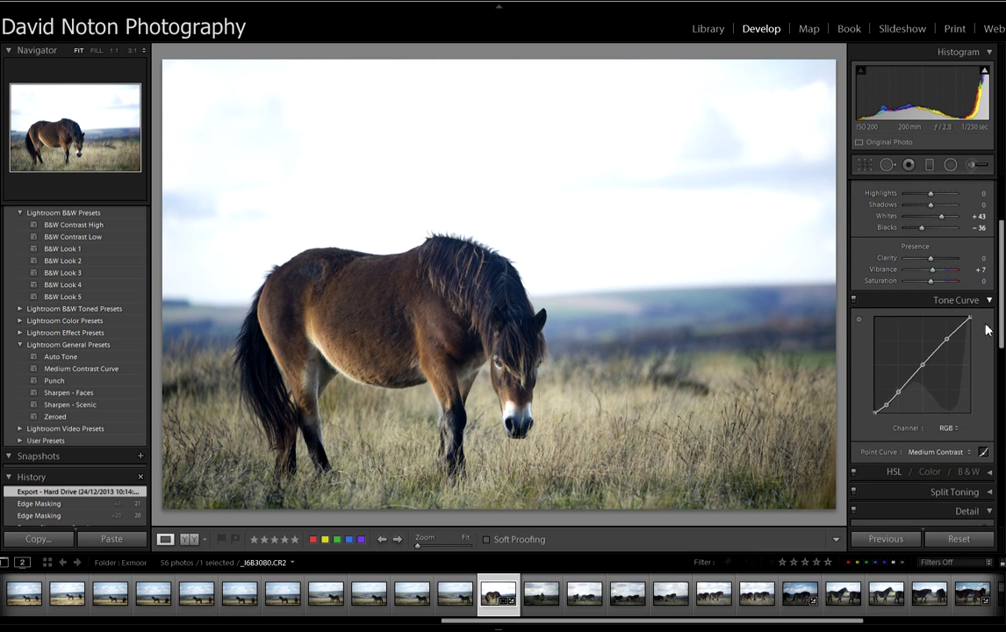
{"action": "left_click", "coordinate": [941, 452]}
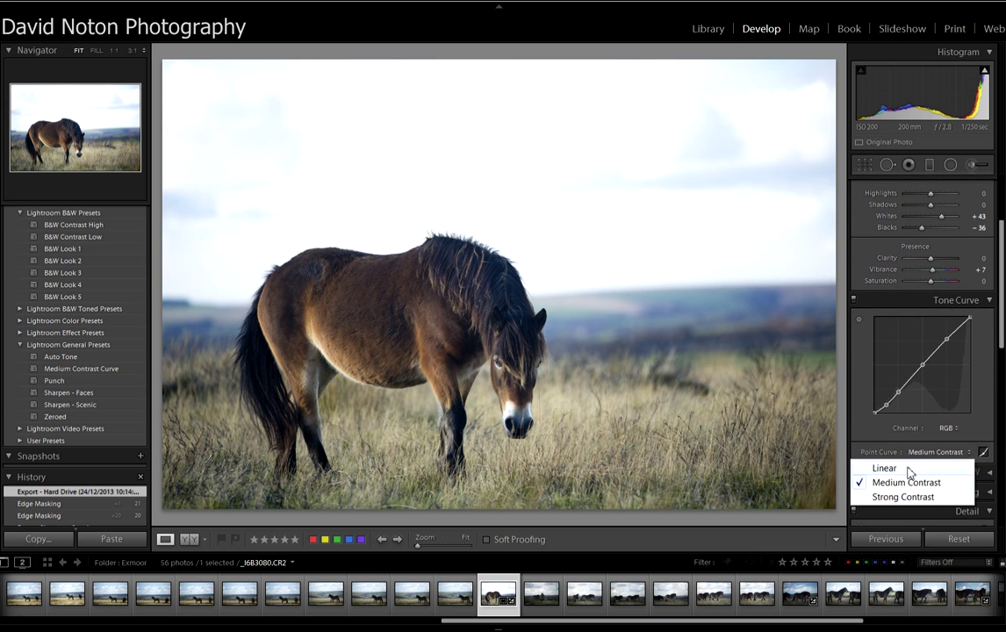
{"action": "left_click", "coordinate": [887, 469]}
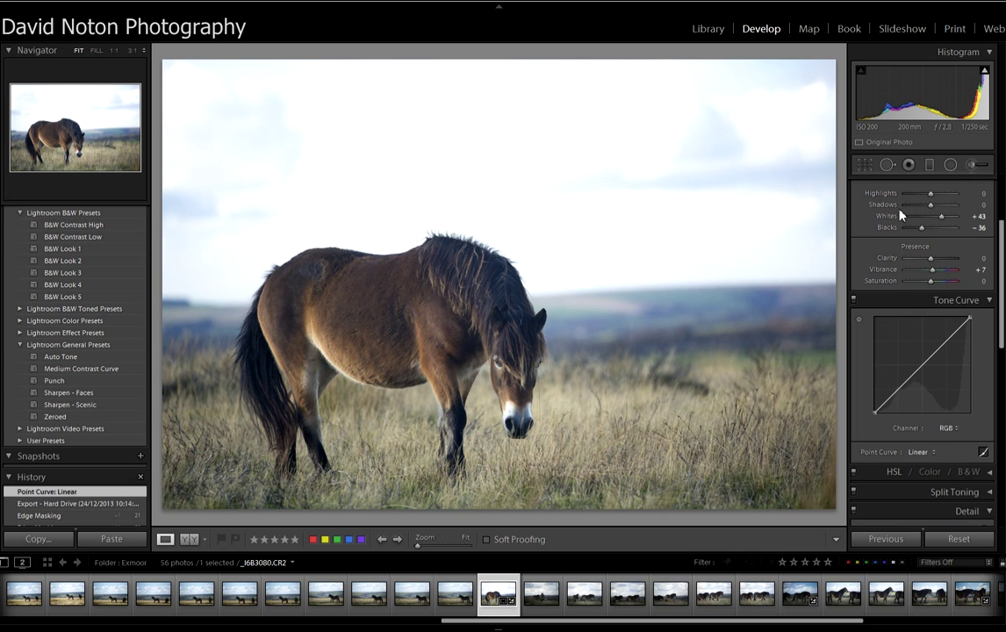
Lower Whites to -57 using the highlight clipping preview.
{"action": "left_click", "coordinate": [984, 73]}
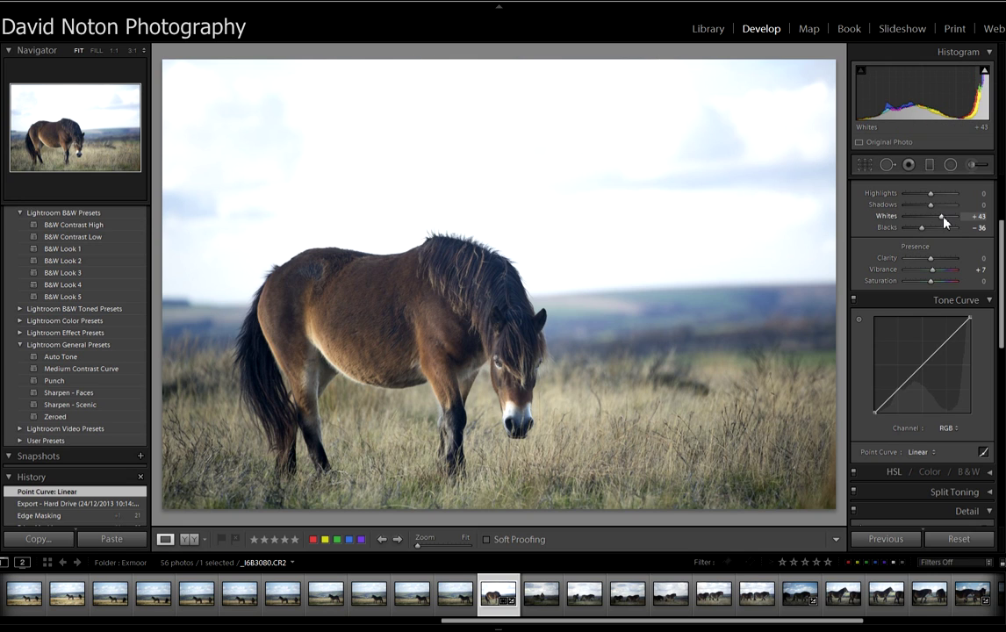
{"action": "left_click_drag", "start_coordinate": [945, 223], "coordinate": [912, 227]}
{"action": "left_click_drag", "start_coordinate": [913, 228], "coordinate": [919, 226]}
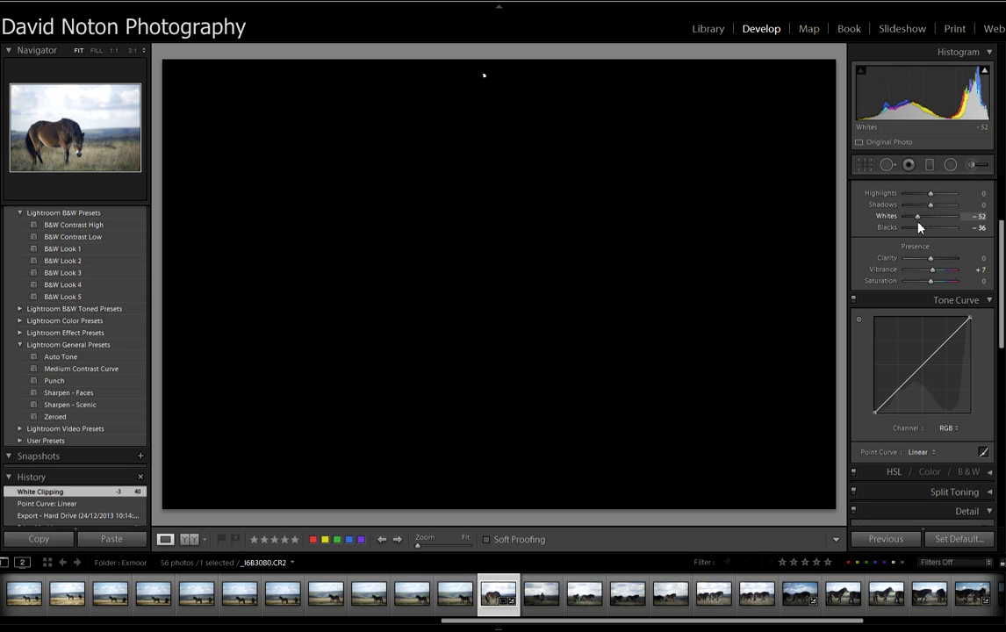
{"action": "left_click_drag", "start_coordinate": [919, 227], "coordinate": [916, 227]}
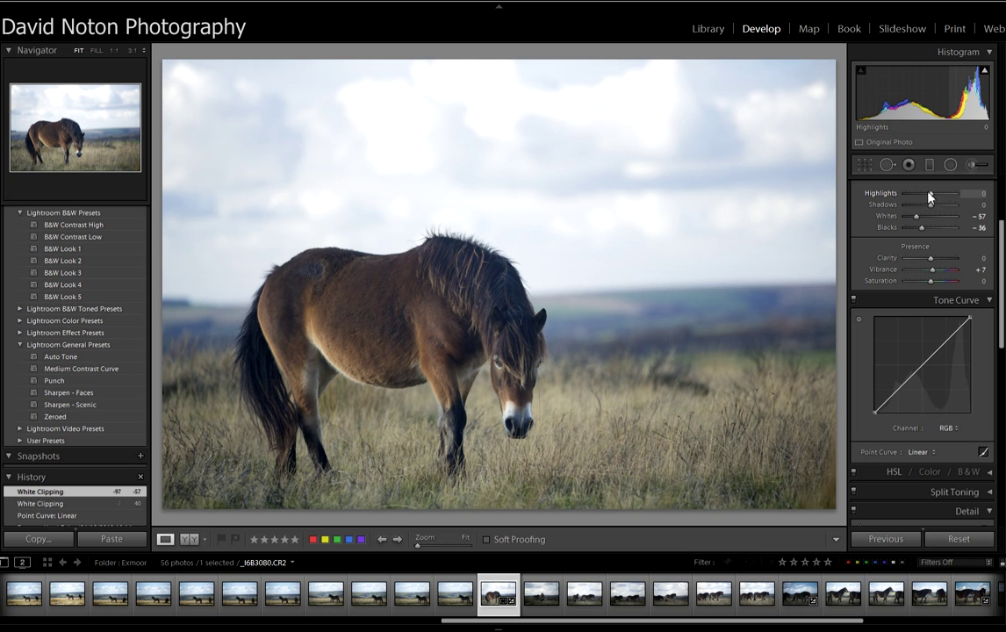
Reduce Highlights to -88 to bring back the cloud detail, and compare the photo before and after.
{"action": "left_click_drag", "start_coordinate": [929, 193], "coordinate": [910, 202]}
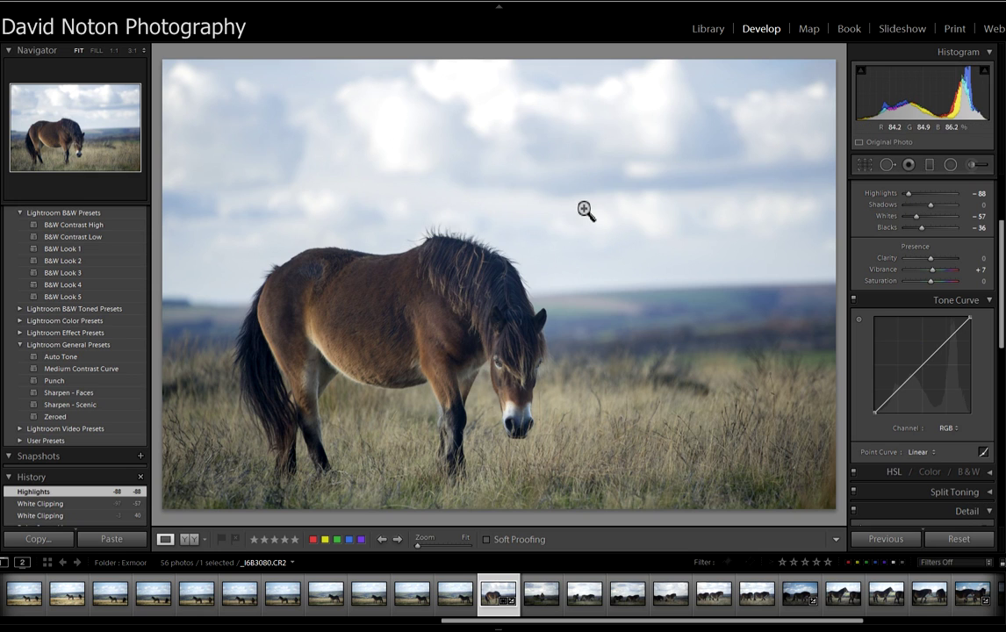
{"action": "left_click", "coordinate": [190, 541]}
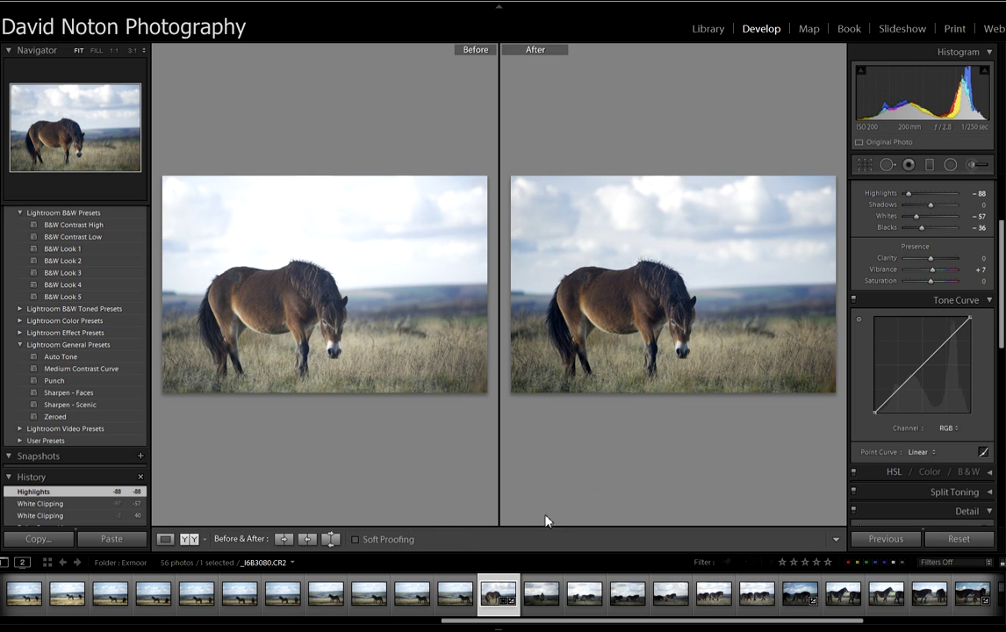
{"action": "left_click", "coordinate": [166, 540]}
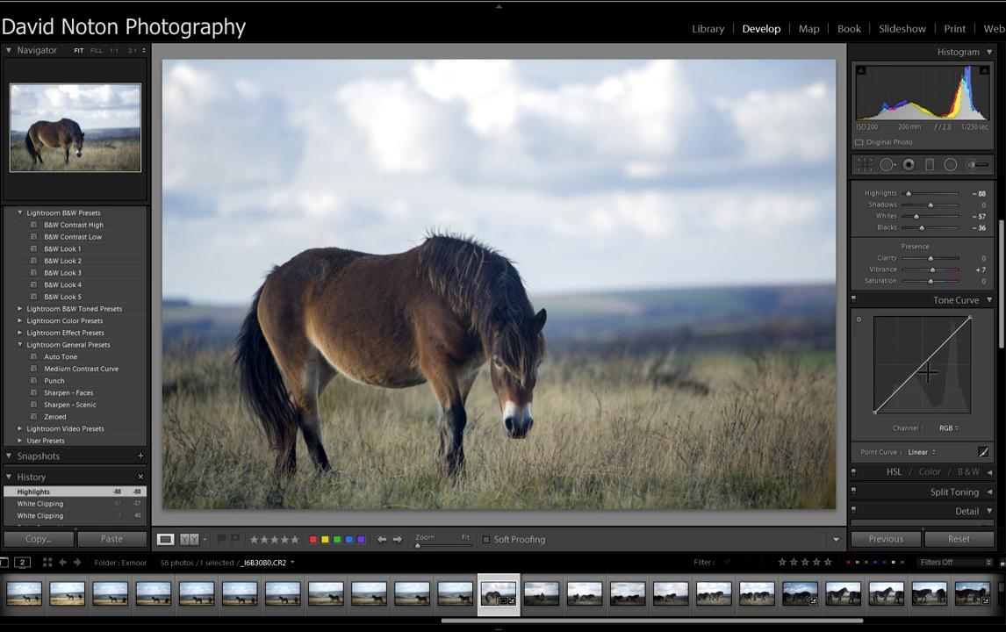
Pull the tone curve's midtones down to about 60.8 / 43.1 % and reset Vibrance to 0.
{"action": "left_click_drag", "start_coordinate": [928, 372], "coordinate": [933, 372]}
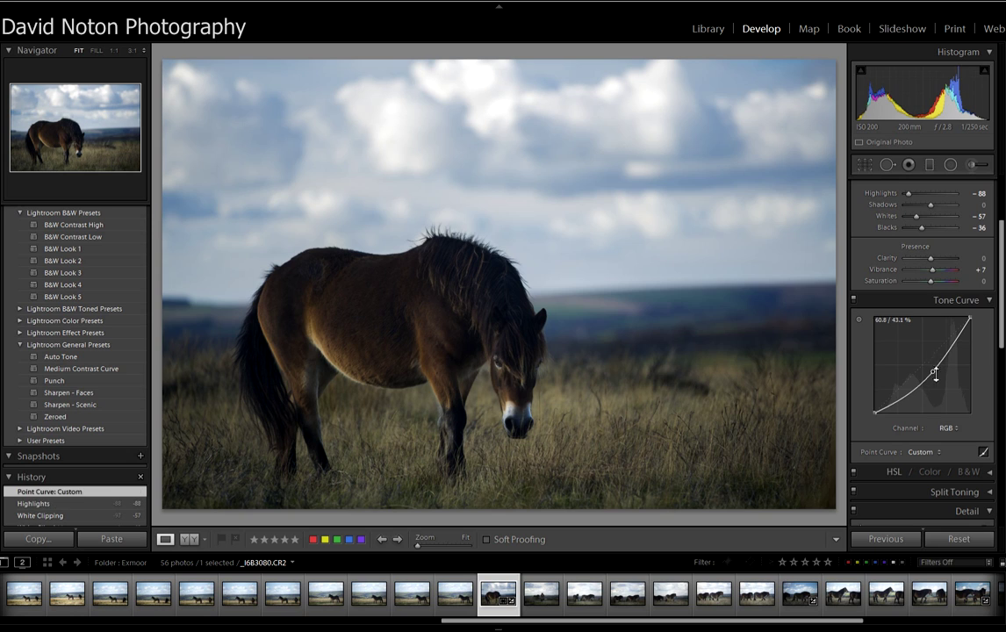
{"action": "double_click", "coordinate": [932, 275]}
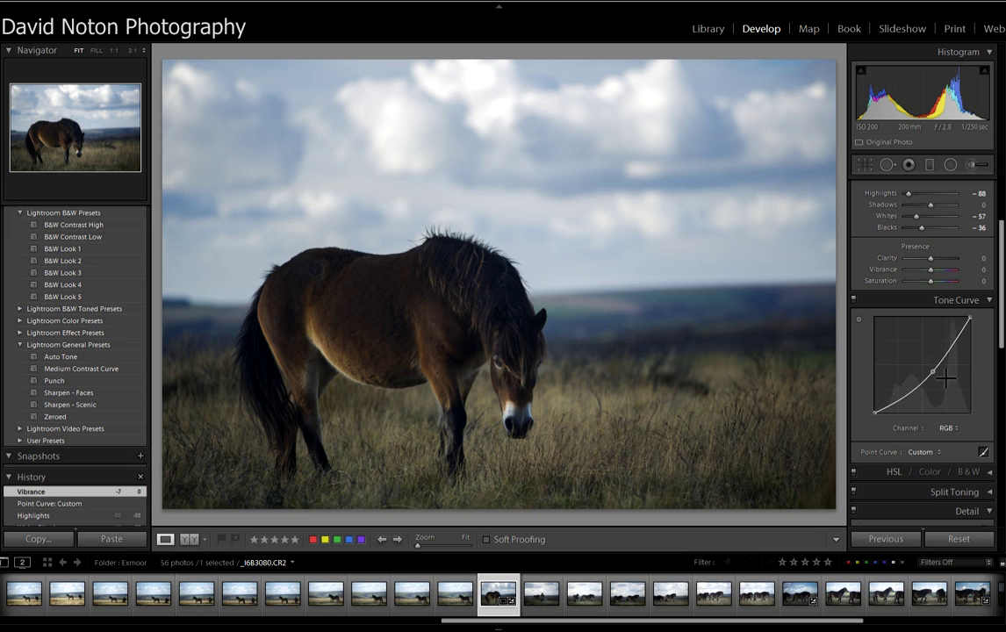
Pull the tone curve's midtone point slightly further down to darken the photo.
{"action": "left_click_drag", "start_coordinate": [934, 374], "coordinate": [936, 380]}
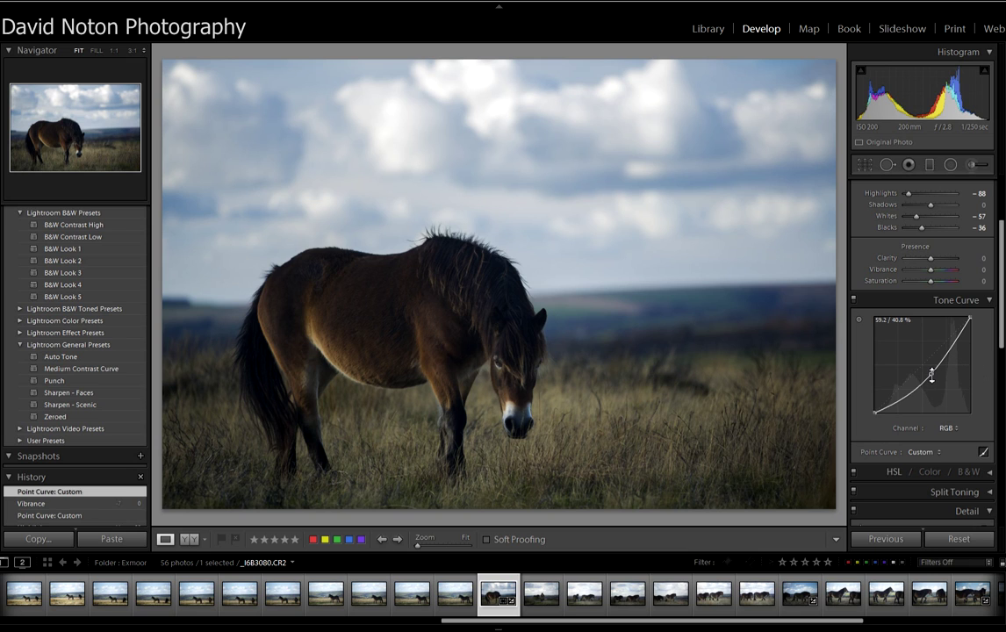
{"action": "left_click_drag", "start_coordinate": [931, 374], "coordinate": [936, 378]}
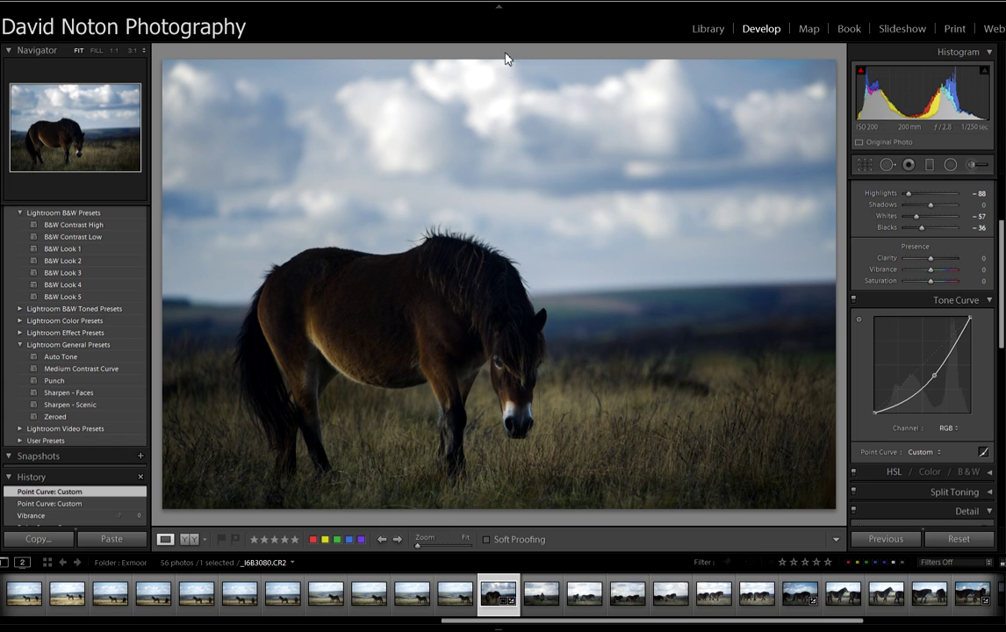
Add a horizontal graduated filter that fades down the sky, centred level with the top of the horse's mane.
{"action": "left_click", "coordinate": [932, 171]}
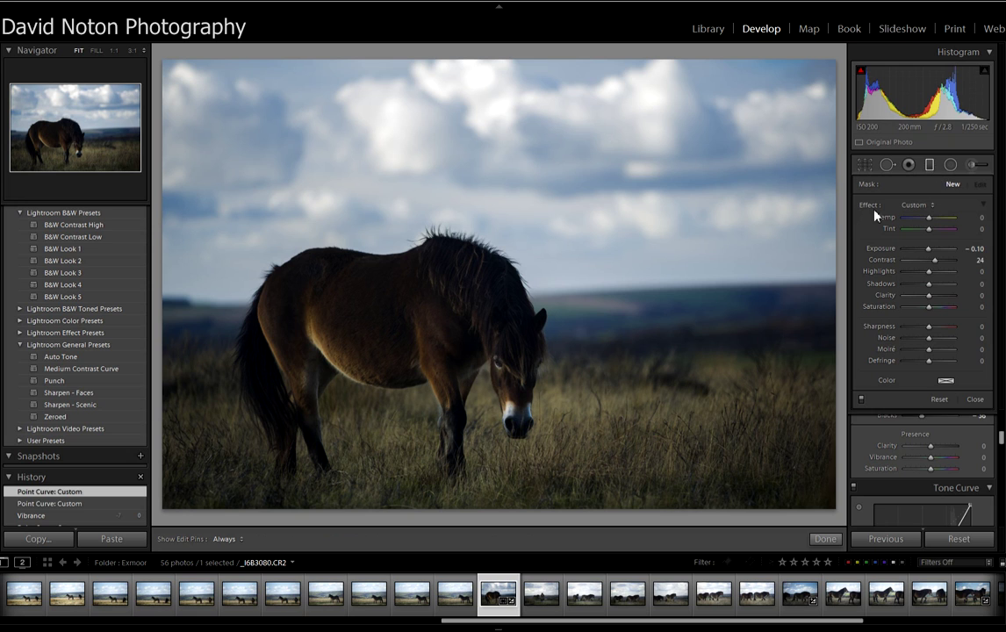
{"action": "left_click_drag", "start_coordinate": [498, 96], "coordinate": [507, 231]}
{"action": "left_click_drag", "start_coordinate": [501, 165], "coordinate": [507, 235]}
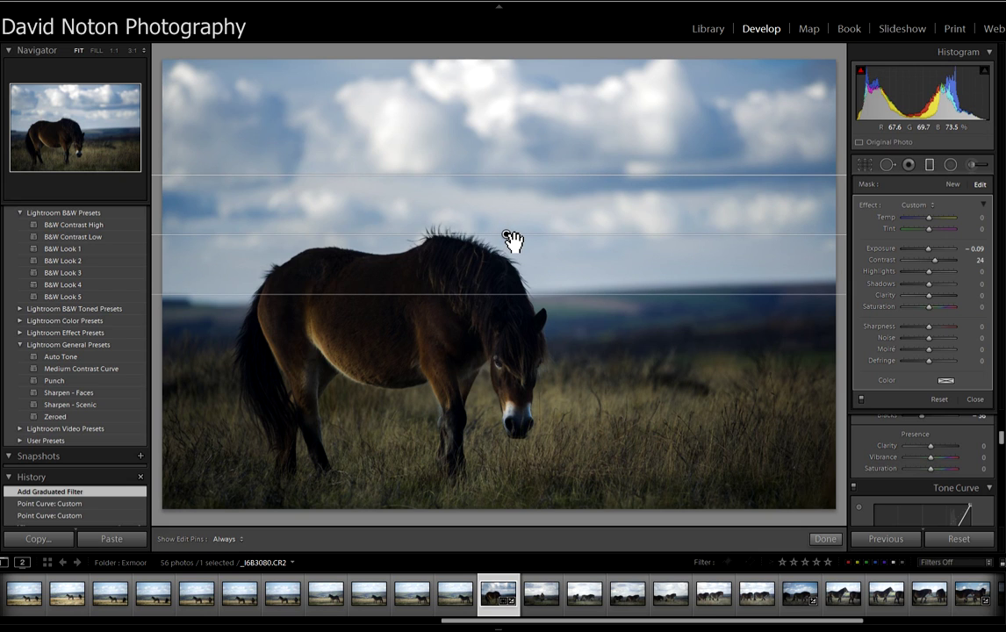
{"action": "left_click_drag", "start_coordinate": [513, 240], "coordinate": [512, 242]}
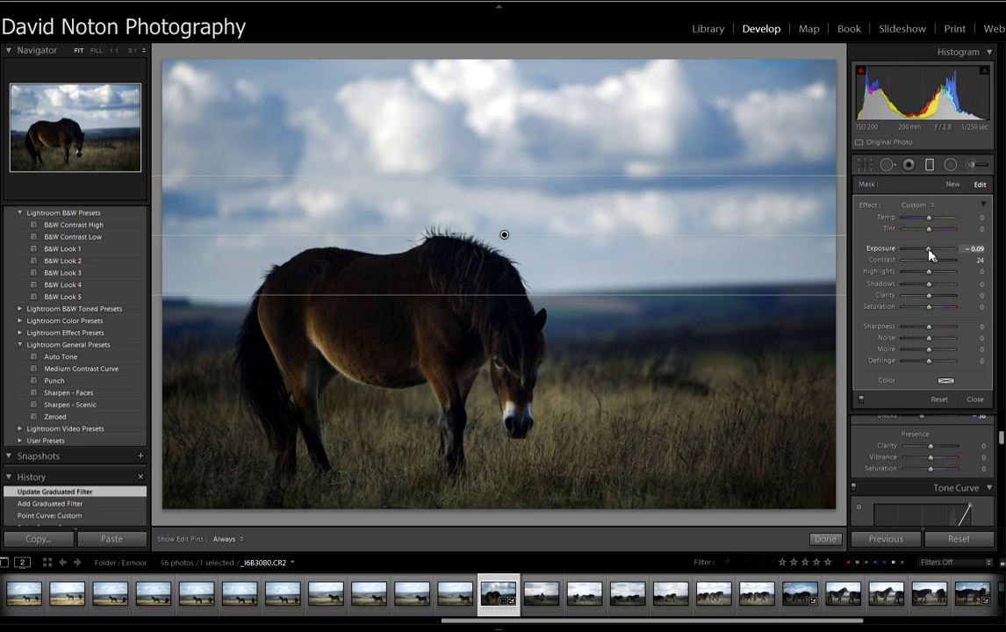
Set the graduated filter's Exposure to -0.29 to darken the sky, and finish editing the filter.
{"action": "left_click_drag", "start_coordinate": [931, 254], "coordinate": [928, 256]}
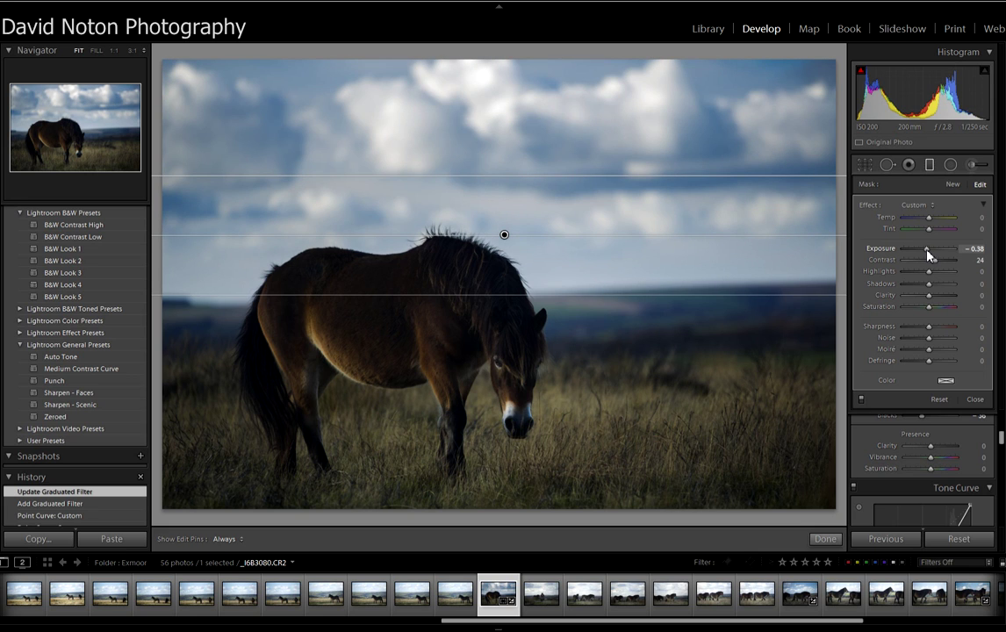
{"action": "left_click_drag", "start_coordinate": [927, 250], "coordinate": [929, 251]}
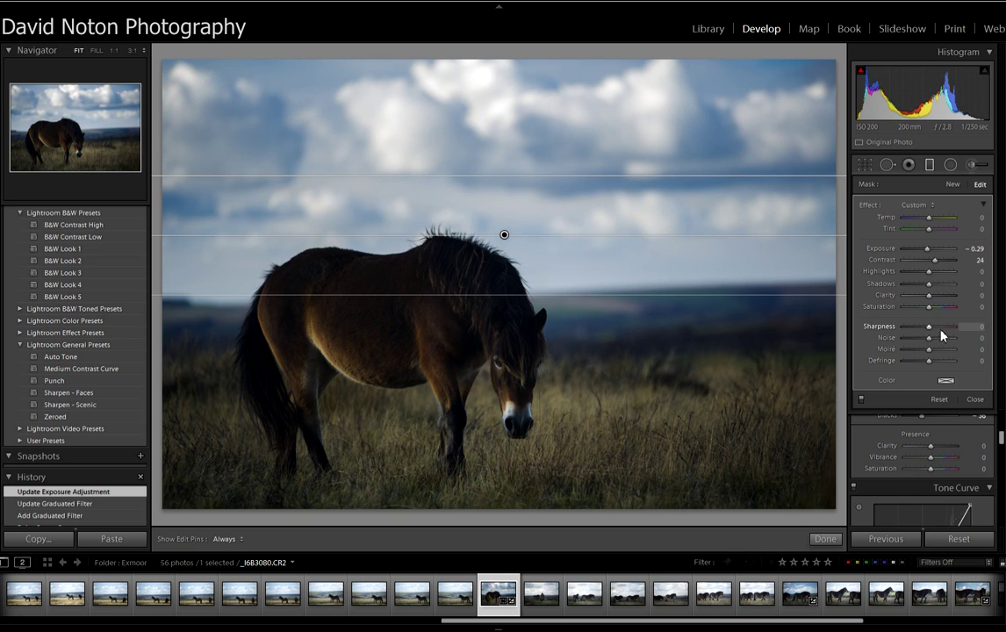
{"action": "left_click", "coordinate": [826, 540]}
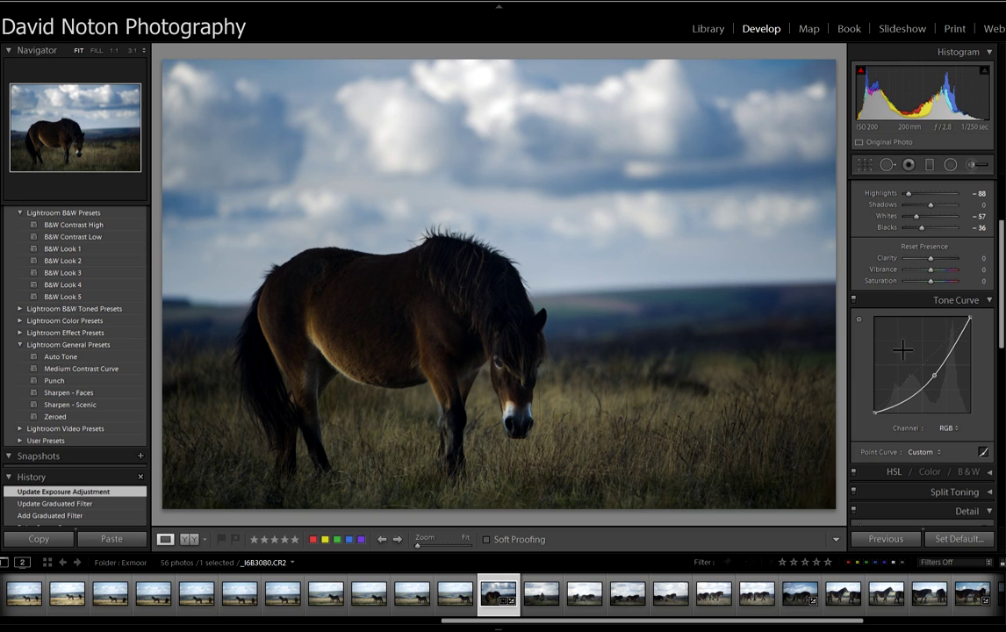
Set Blacks to -33, and compare the photo before and after side by side before returning to the single view.
{"action": "left_click_drag", "start_coordinate": [923, 233], "coordinate": [917, 230]}
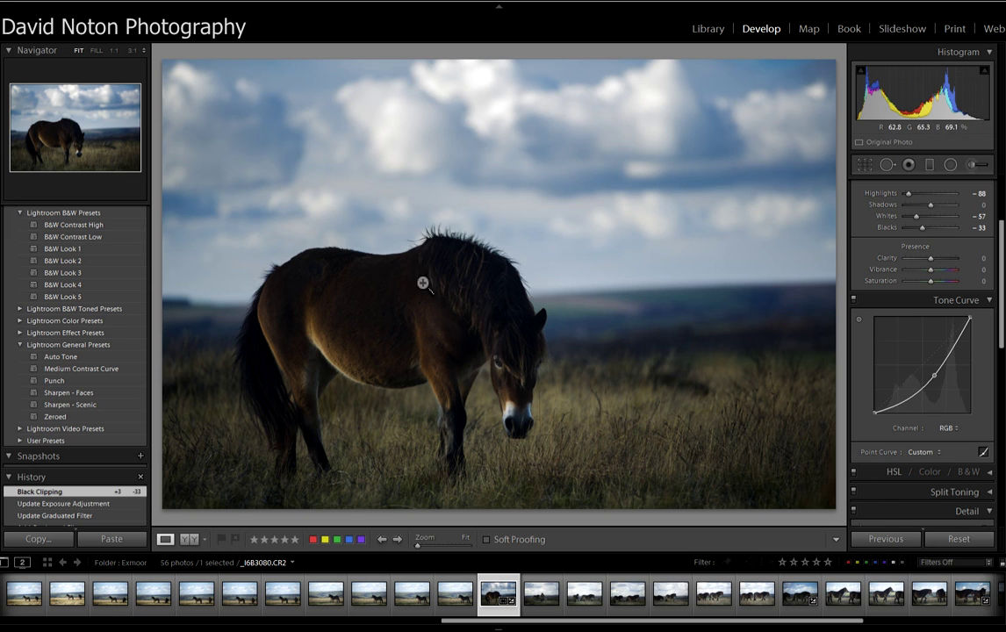
{"action": "left_click", "coordinate": [189, 540]}
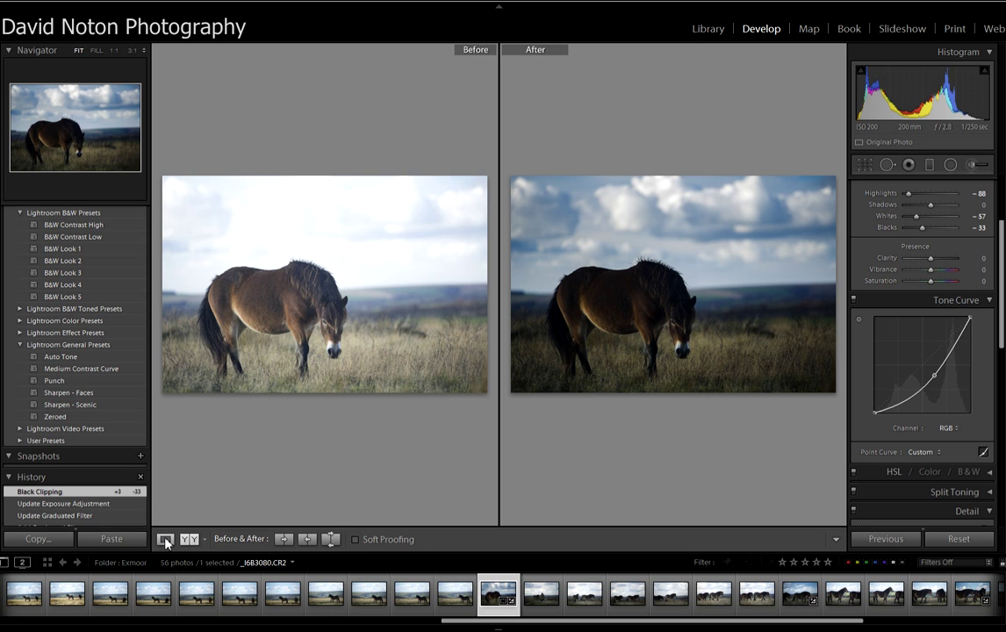
{"action": "left_click", "coordinate": [165, 539]}
Export the reworked horse photo from the Library as a TIFF to the Exmoor subfolder, keeping the existing export settings and custom name horse.
{"action": "left_click", "coordinate": [709, 29]}
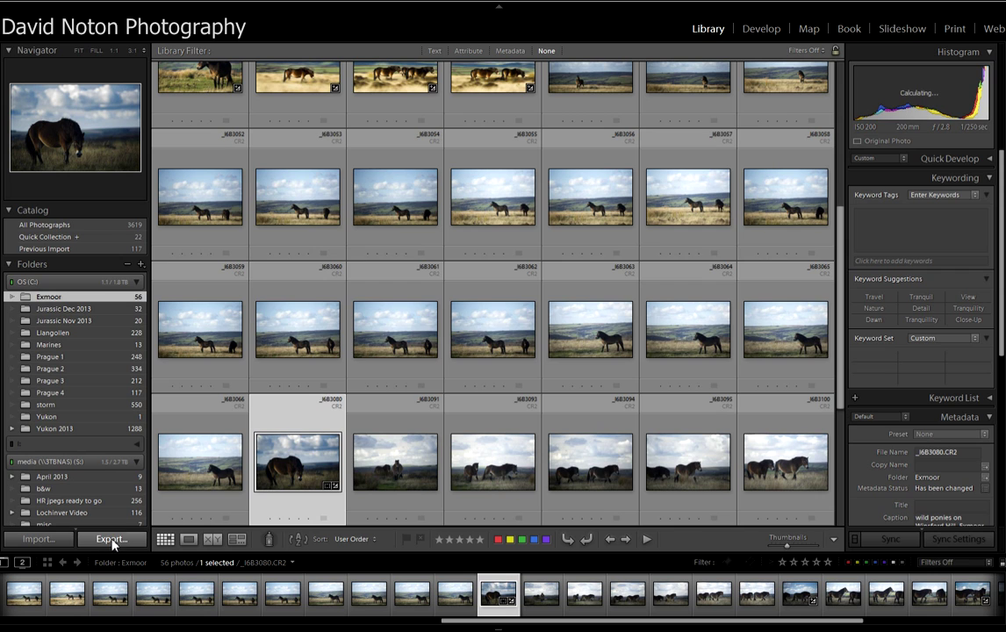
{"action": "left_click", "coordinate": [112, 542]}
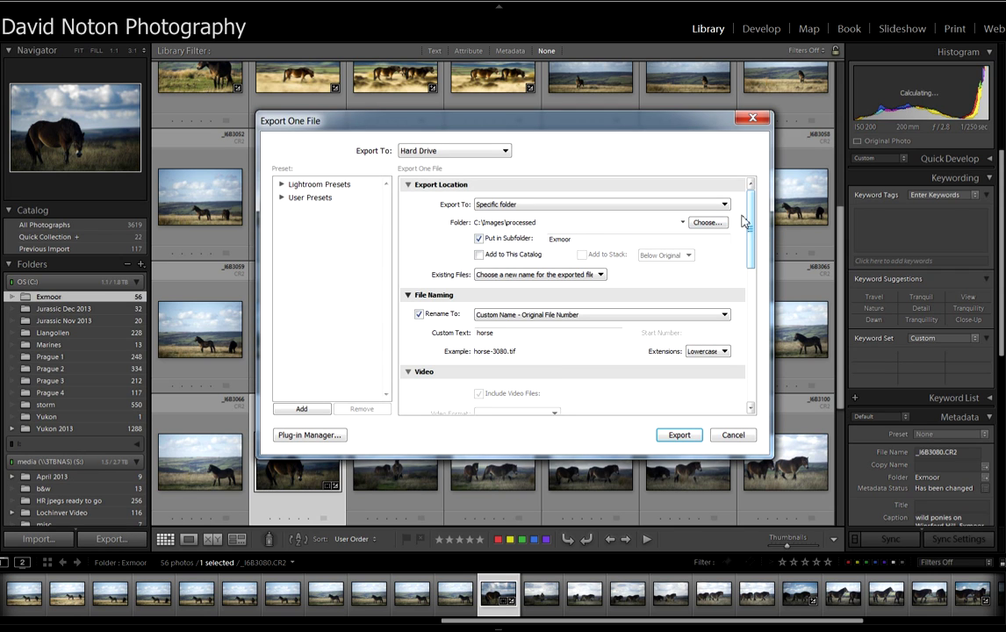
{"action": "mouse_move", "coordinate": [748, 216]}
{"action": "left_mouse_down"}
{"action": "mouse_move", "coordinate": [759, 266]}
{"action": "mouse_move", "coordinate": [755, 351]}
{"action": "mouse_move", "coordinate": [752, 200]}
{"action": "left_mouse_up"}
{"action": "left_click", "coordinate": [680, 436]}
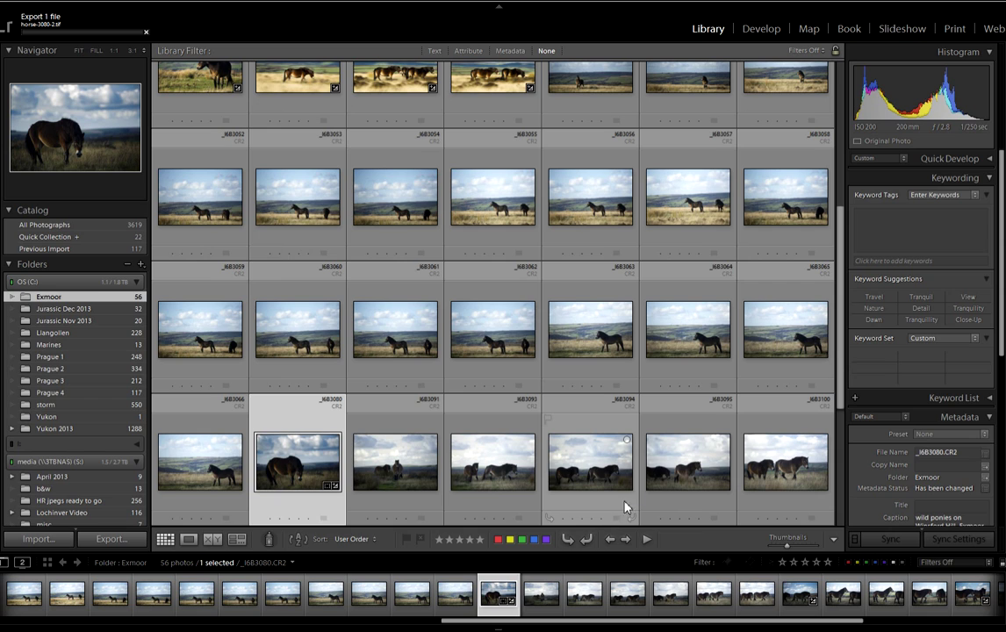